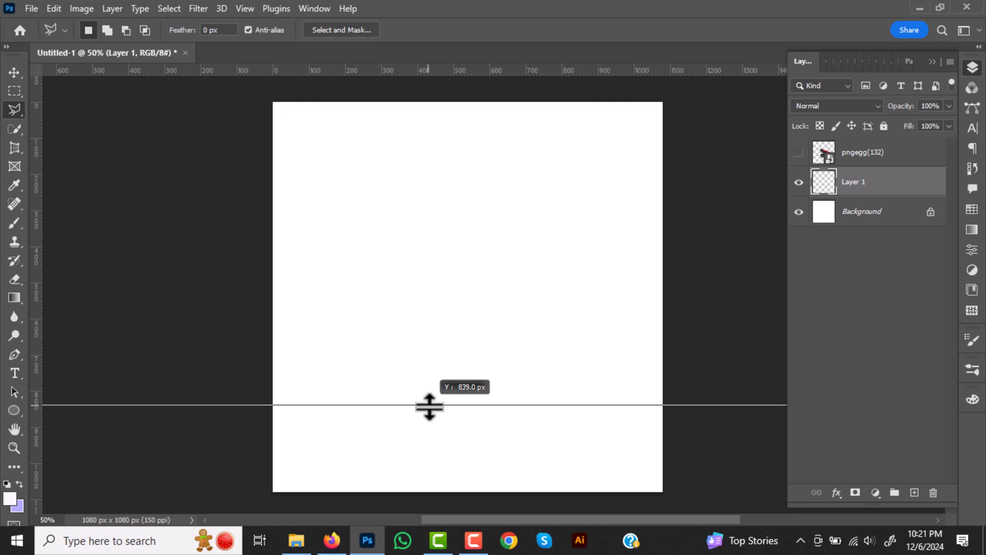
- Add a vertical guide at the canvas centre and outline a peaked floor area across the lower canvas with the Polygonal Lasso
{"action": "left_click_drag", "start_coordinate": [36, 357], "coordinate": [468, 359]}
{"action": "scroll", "coordinate": [271, 419], "scroll_direction": "down", "scroll_amount": 1}
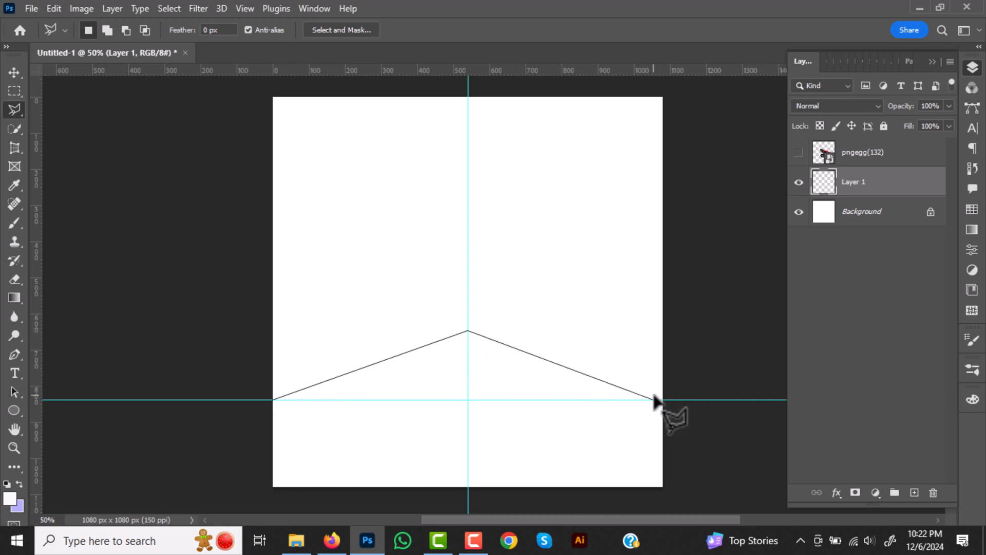
{"action": "left_click", "coordinate": [663, 485]}
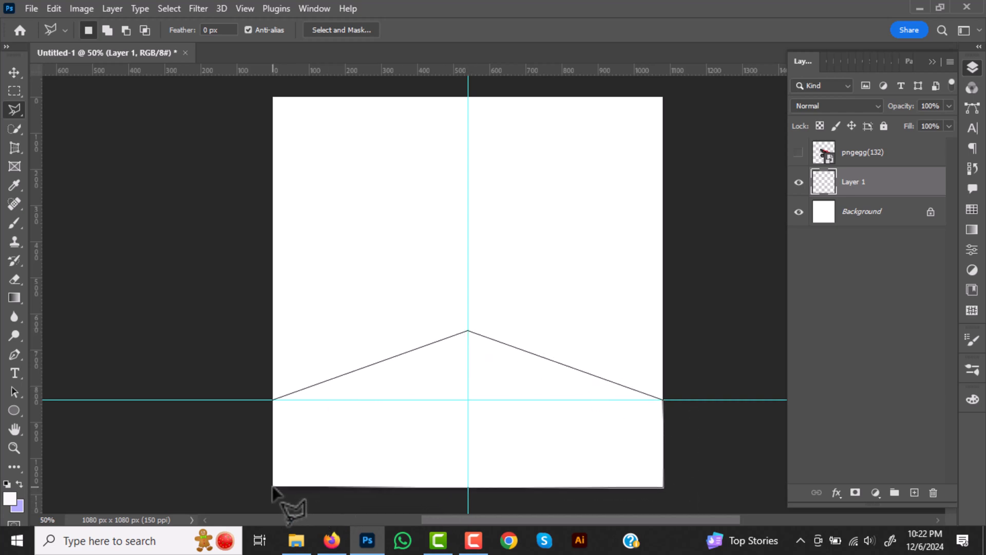
{"action": "left_click", "coordinate": [272, 404]}
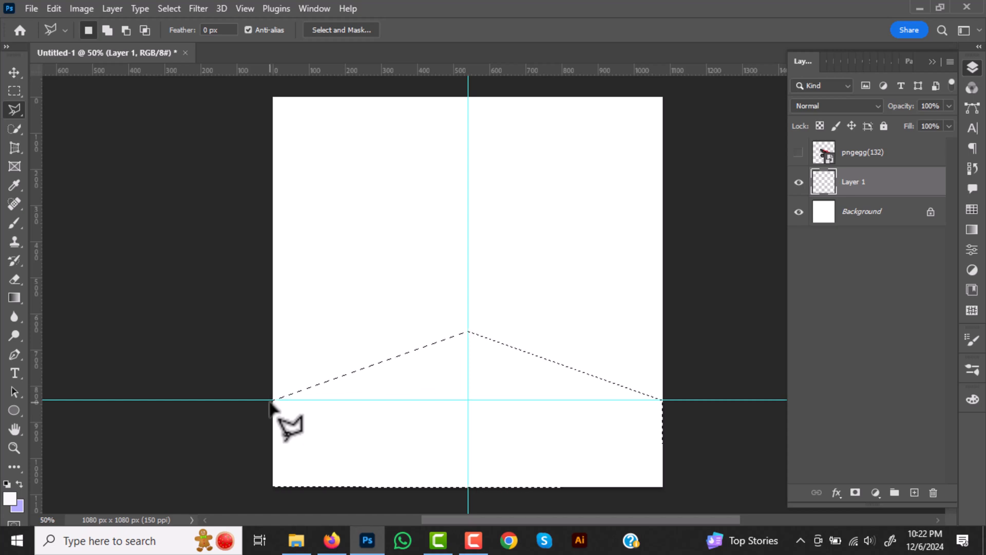
- Set the foreground colour to dark blue #180263 and fill the floor selection on Layer 1
{"action": "left_click", "coordinate": [10, 497]}
{"action": "left_click", "coordinate": [281, 207]}
{"action": "left_click_drag", "start_coordinate": [281, 205], "coordinate": [286, 209]}
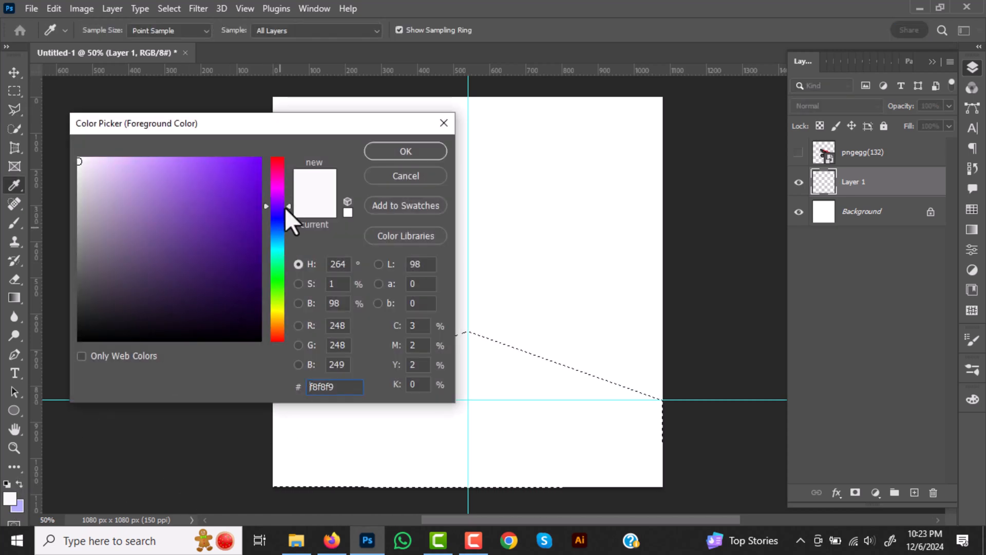
{"action": "left_click", "coordinate": [256, 277]}
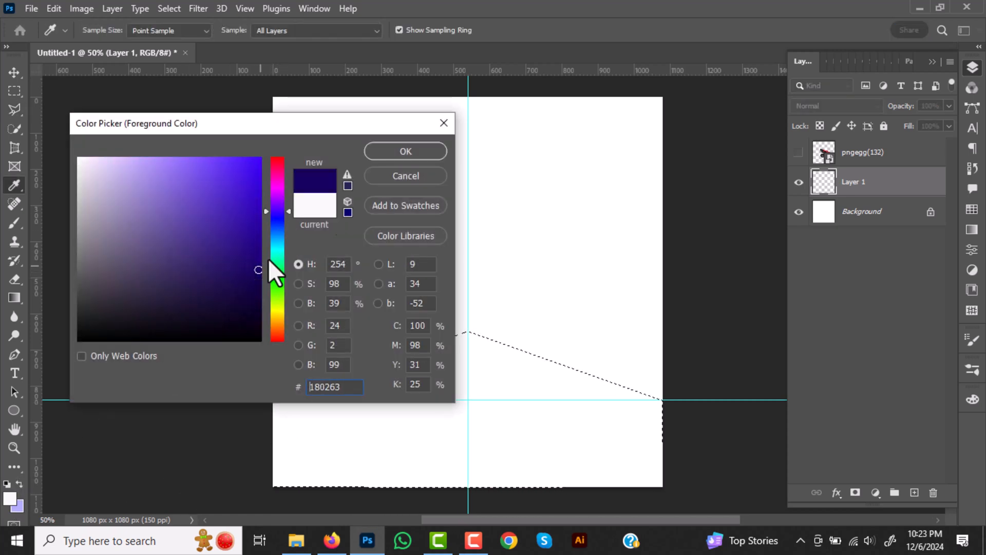
{"action": "left_click", "coordinate": [396, 152]}
{"action": "key", "text": "alt+BackSpace"}
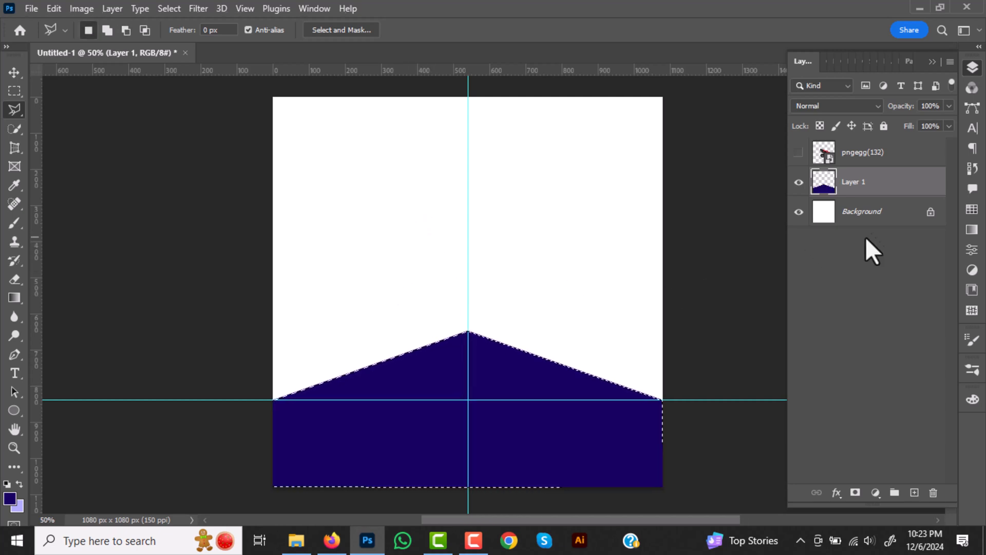
- Add two new layers above the floor layer, make Layer 2 active and clear the selection
{"action": "left_click", "coordinate": [914, 492]}
{"action": "left_click", "coordinate": [914, 491]}
{"action": "left_click", "coordinate": [868, 221]}
{"action": "key", "text": "ctrl+d"}
- Outline the left wall with the Polygonal Lasso, from the floor's edge up to the canvas top and centre guide
{"action": "left_click", "coordinate": [273, 400]}
{"action": "left_click", "coordinate": [468, 331]}
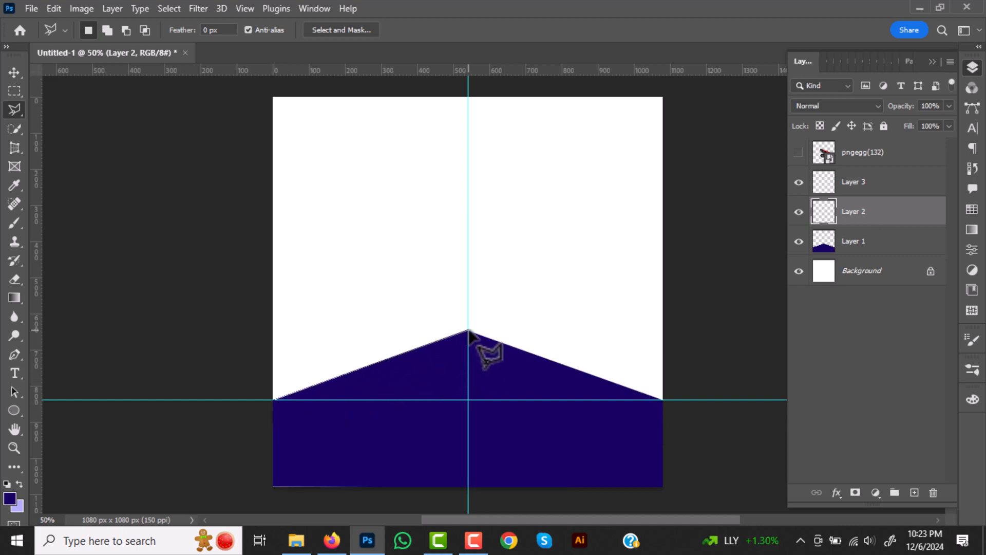
{"action": "left_click", "coordinate": [468, 97]}
{"action": "left_click", "coordinate": [273, 97]}
{"action": "left_click", "coordinate": [273, 400]}
- Set the foreground colour to near-black blue #0c0031 and fill the left wall selection
{"action": "left_click", "coordinate": [11, 499]}
{"action": "left_click_drag", "start_coordinate": [261, 268], "coordinate": [261, 306]}
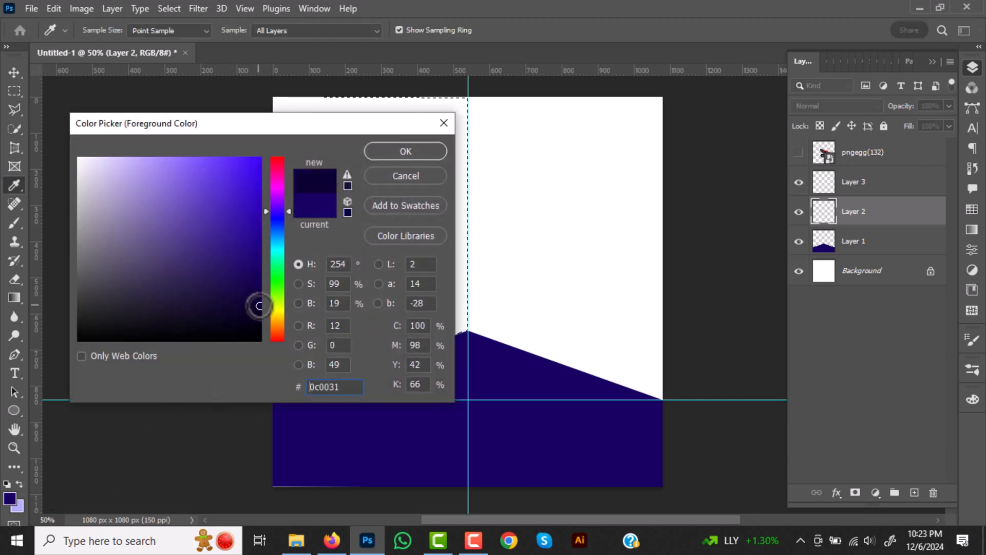
{"action": "key", "text": "Return"}
{"action": "key", "text": "alt+BackSpace"}
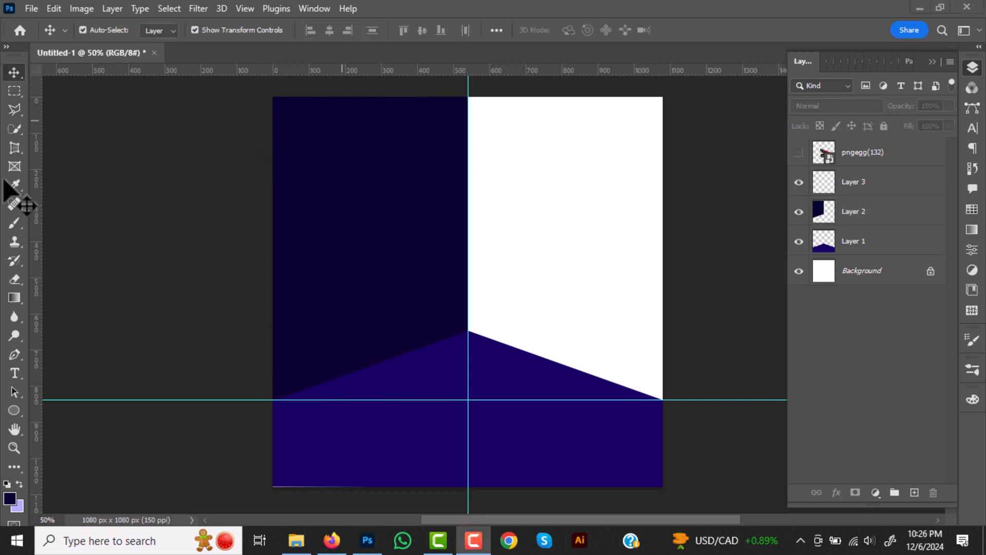
- On Layer 3, outline the right wall with the Polygonal Lasso between the centre guide, canvas edges and floor
{"action": "left_click", "coordinate": [14, 110]}
{"action": "left_click", "coordinate": [873, 182]}
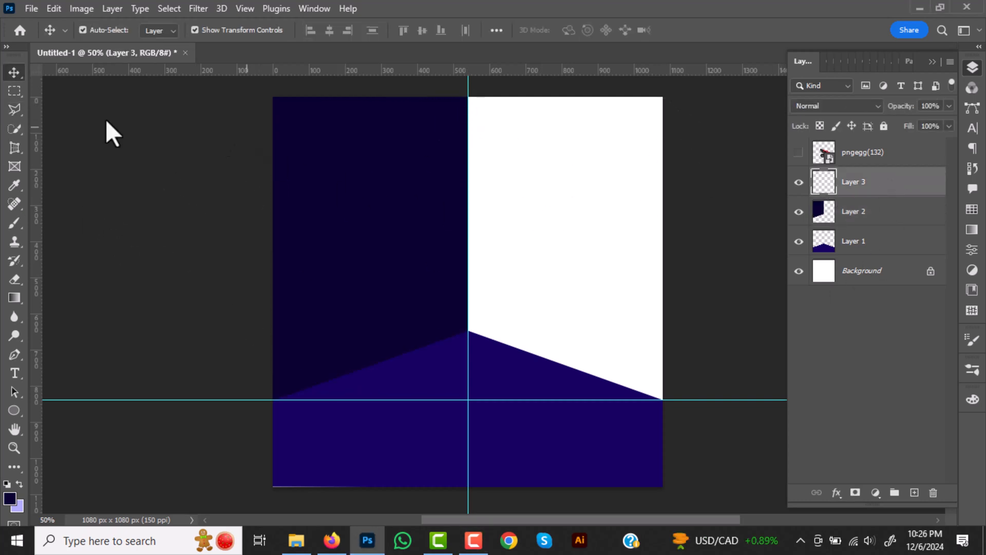
{"action": "key", "text": "l"}
{"action": "left_click", "coordinate": [665, 406]}
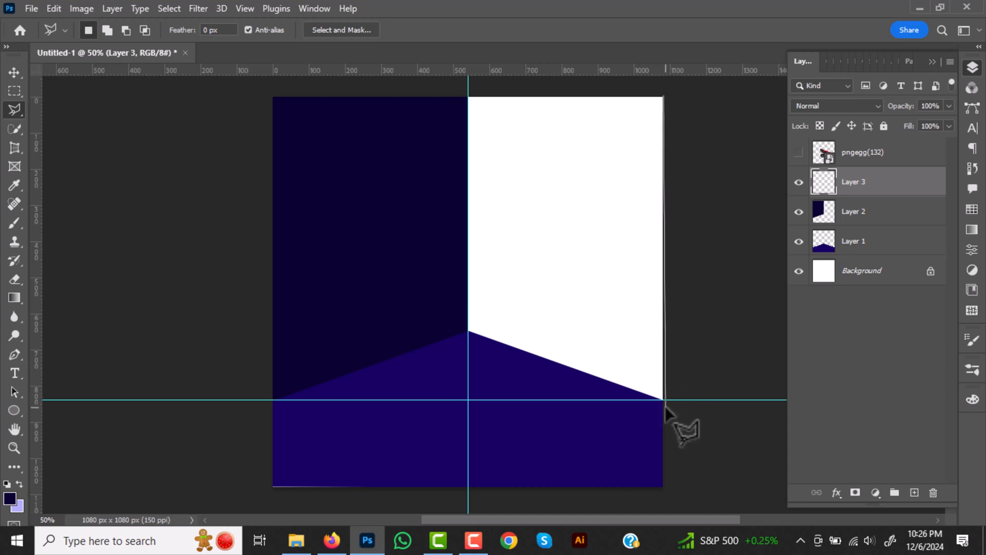
{"action": "left_click", "coordinate": [468, 331]}
{"action": "left_click", "coordinate": [467, 97]}
{"action": "left_click", "coordinate": [662, 99]}
- Set the foreground colour to a brighter blue-violet and fill the right wall selection
{"action": "left_click", "coordinate": [9, 497]}
{"action": "left_click_drag", "start_coordinate": [260, 306], "coordinate": [260, 227]}
{"action": "left_click", "coordinate": [411, 155]}
{"action": "key", "text": "alt+BackSpace"}
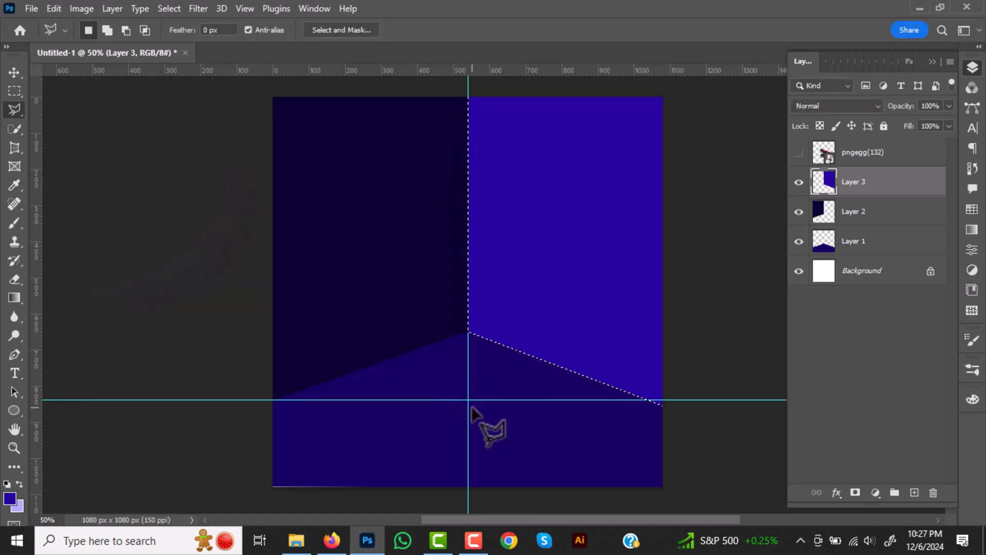
- Apply a linear gradient to the floor on Layer 1, from dark navy at the bottom to blue at the peak, and deselect
{"action": "key", "text": "g"}
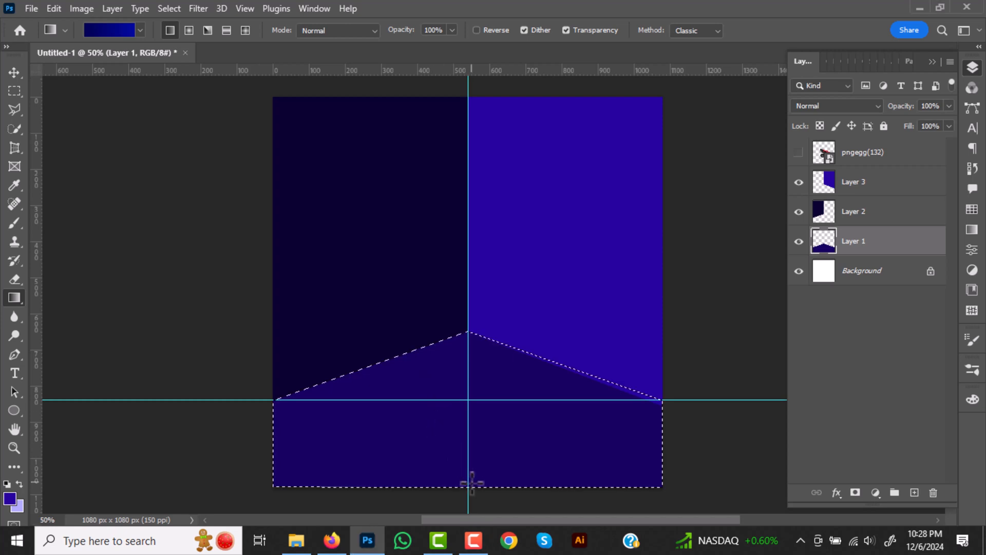
{"action": "left_click_drag", "start_coordinate": [471, 485], "coordinate": [469, 357]}
{"action": "left_click_drag", "start_coordinate": [458, 488], "coordinate": [465, 252]}
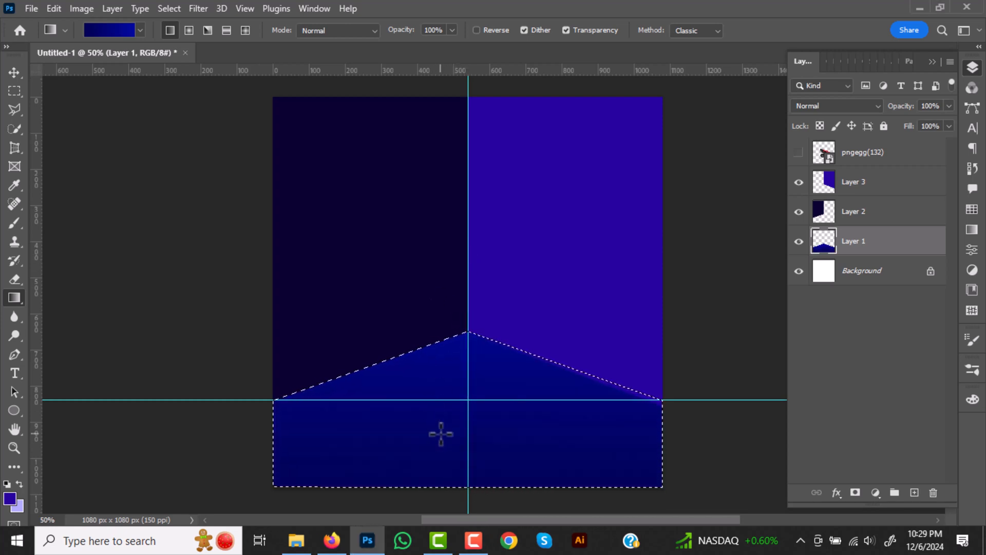
{"action": "key", "text": "ctrl+d"}
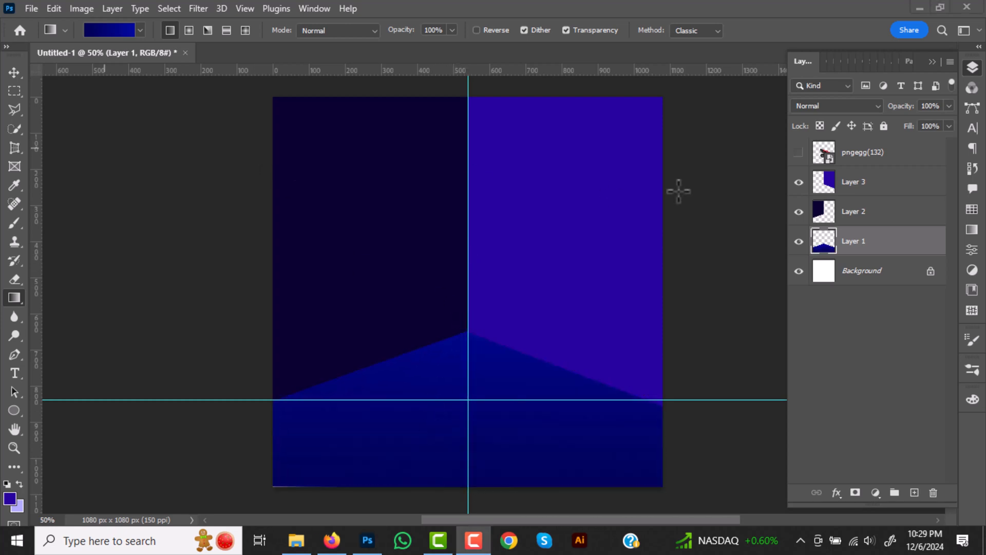
- Load the right wall's outline as a selection and edit the gradient's end stop with a saturated blue
{"action": "left_click", "coordinate": [830, 182], "text": "ctrl"}
{"action": "left_click", "coordinate": [110, 30]}
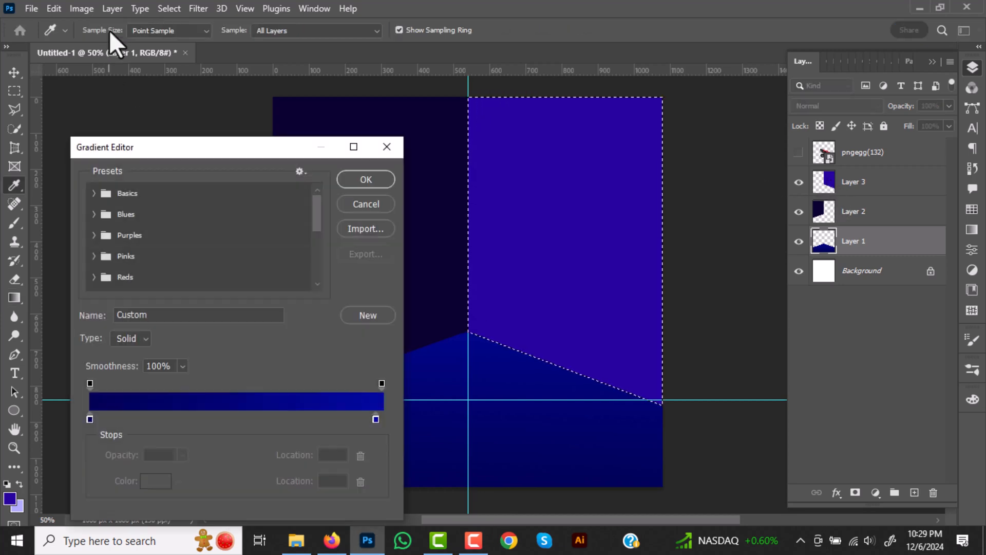
{"action": "double_click", "coordinate": [375, 420]}
{"action": "left_click", "coordinate": [258, 187]}
{"action": "left_click_drag", "start_coordinate": [262, 182], "coordinate": [260, 173]}
{"action": "left_click", "coordinate": [424, 152]}
- Apply the blue linear gradient to the right wall on Layer 3, darkest in its upper-right corner, and deselect
{"action": "left_click_drag", "start_coordinate": [658, 247], "coordinate": [472, 250]}
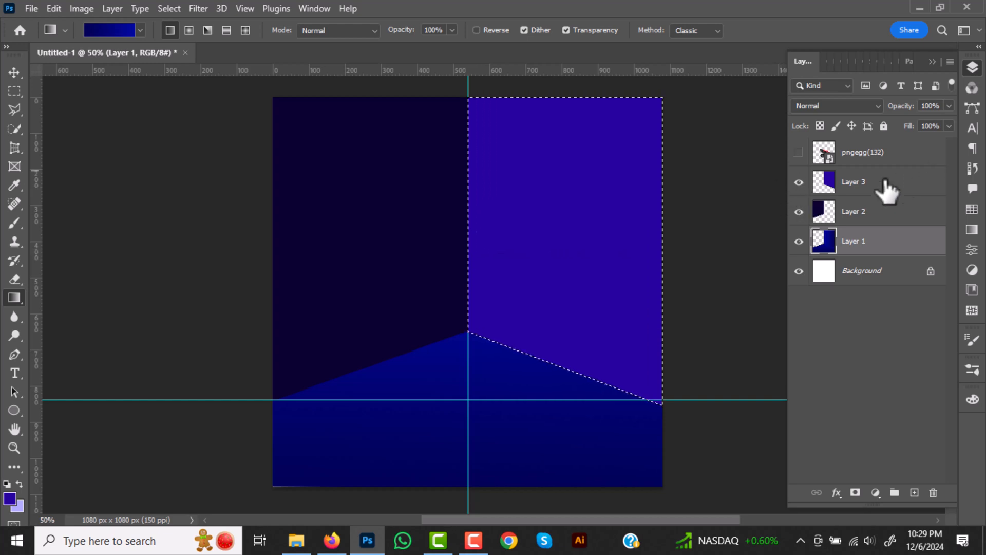
{"action": "key", "text": "ctrl+z"}
{"action": "left_click", "coordinate": [887, 191]}
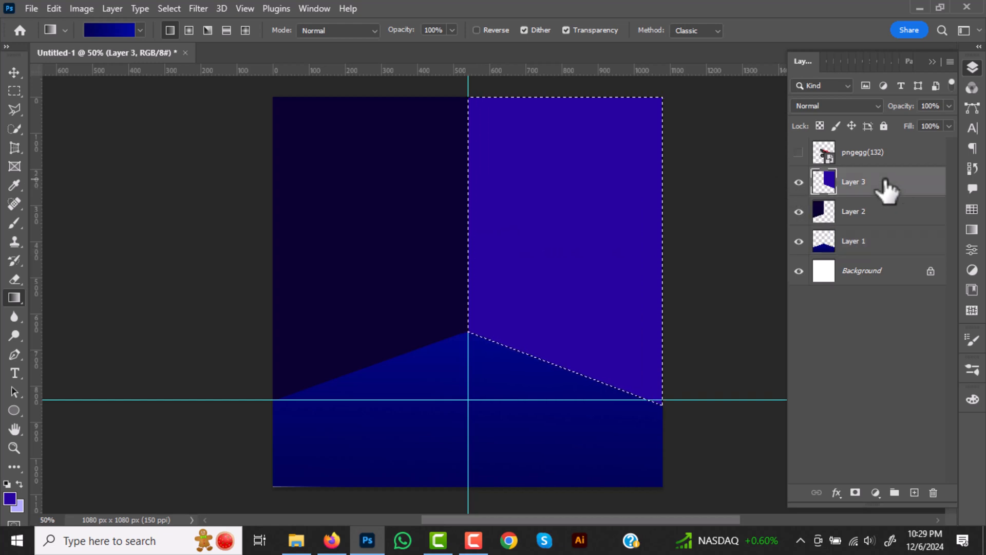
{"action": "left_click_drag", "start_coordinate": [653, 220], "coordinate": [484, 221]}
{"action": "left_click_drag", "start_coordinate": [680, 79], "coordinate": [568, 161]}
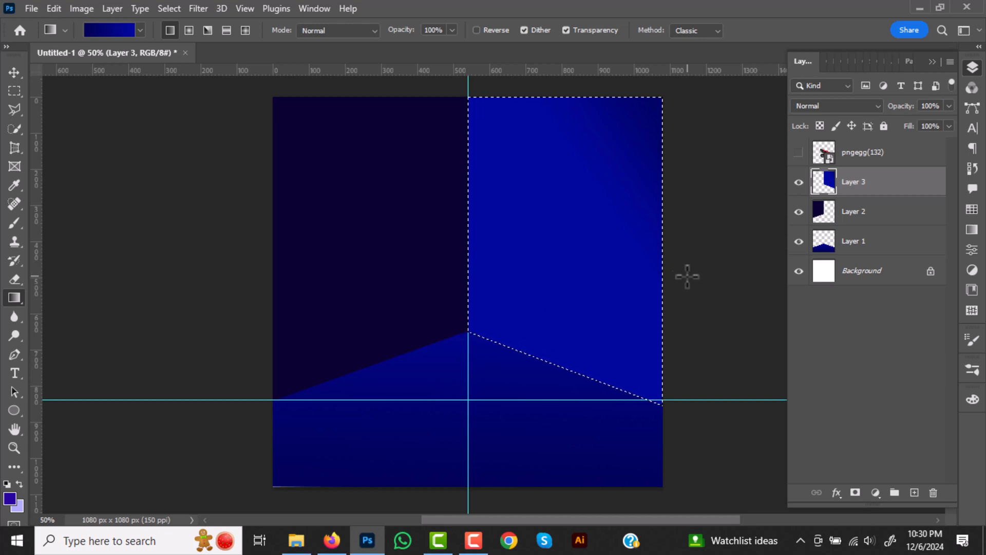
{"action": "key", "text": "ctrl+d"}
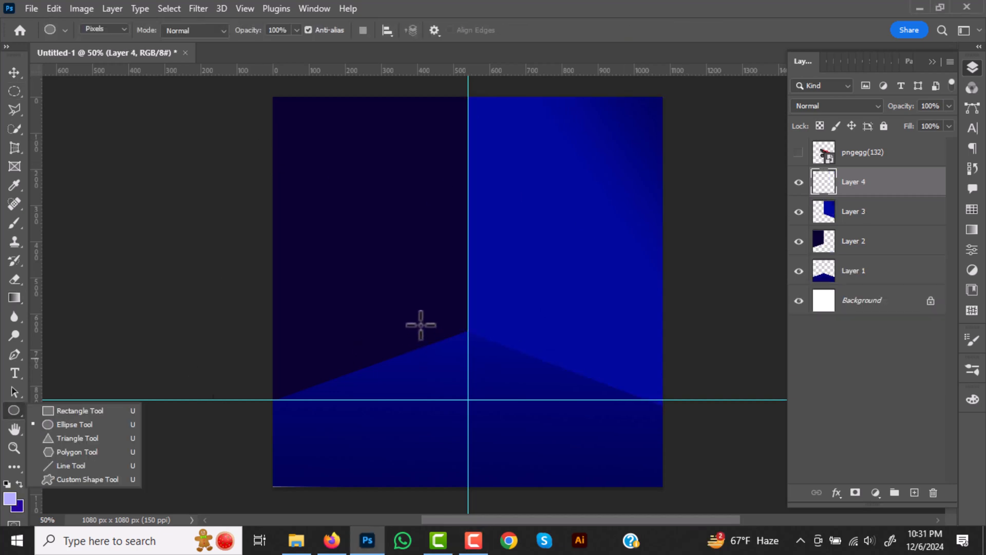
- Draw a wide, flat light purple ellipse on Layer 4 and centre it on the vertical guide above the floor
{"action": "left_click", "coordinate": [75, 422]}
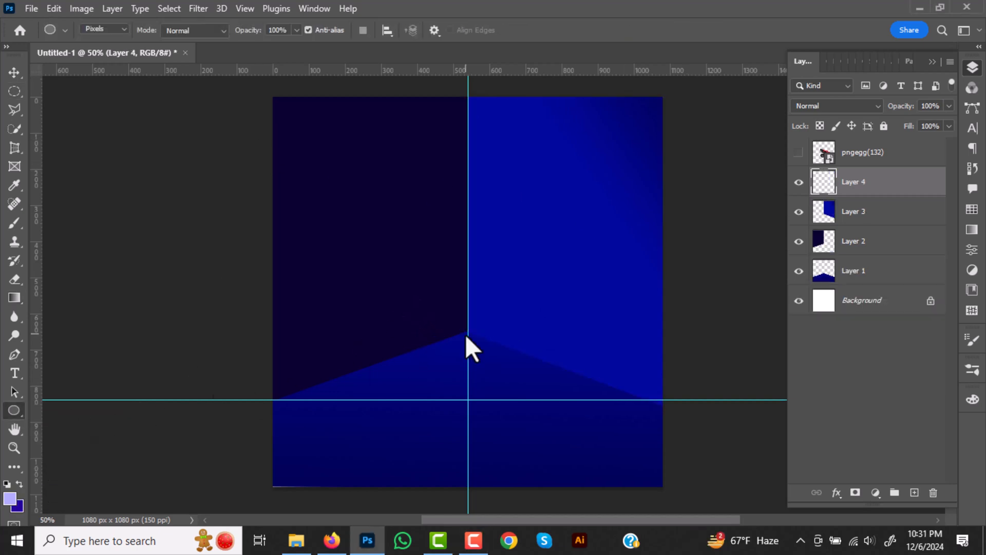
{"action": "left_click_drag", "start_coordinate": [357, 302], "coordinate": [618, 369]}
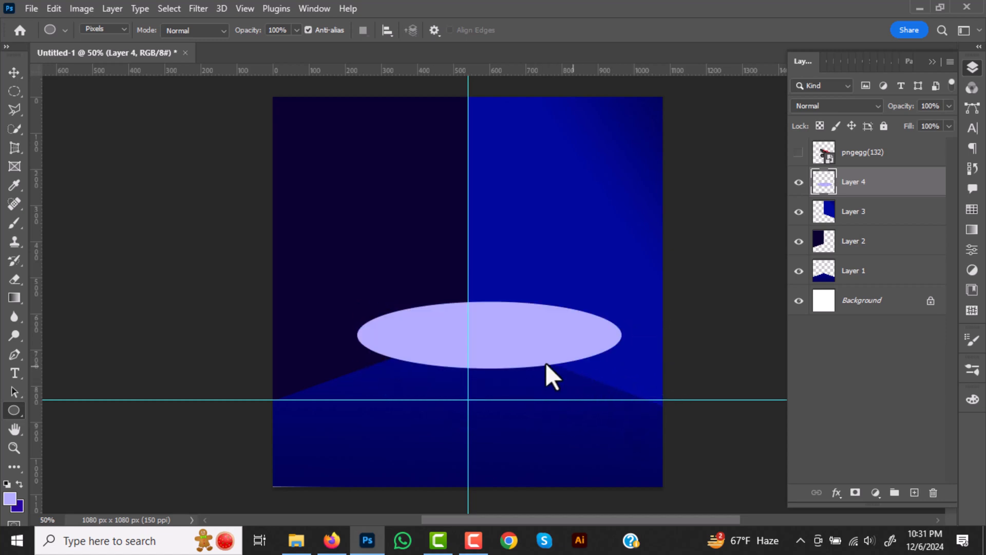
{"action": "key", "text": "v"}
{"action": "left_click_drag", "start_coordinate": [508, 346], "coordinate": [486, 369]}
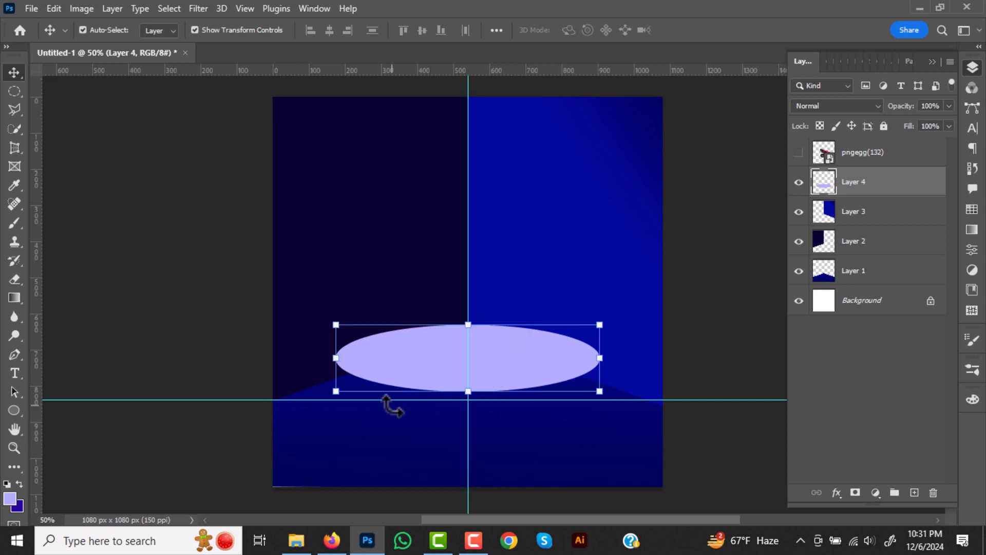
- Edit the gradient to run from light purple #9595fa to a very pale lavender
{"action": "left_click", "coordinate": [11, 298]}
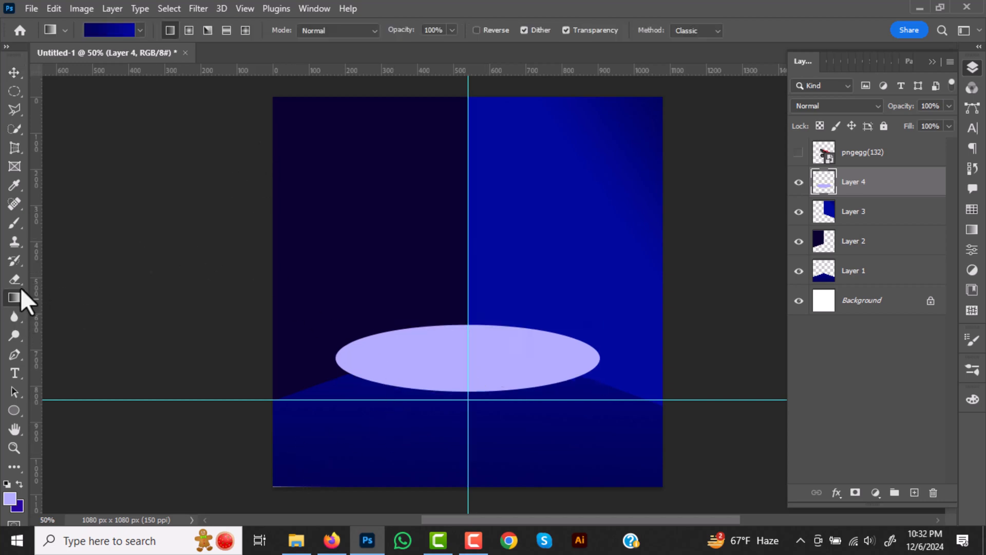
{"action": "left_click", "coordinate": [118, 30]}
{"action": "double_click", "coordinate": [89, 418]}
{"action": "left_click", "coordinate": [153, 162]}
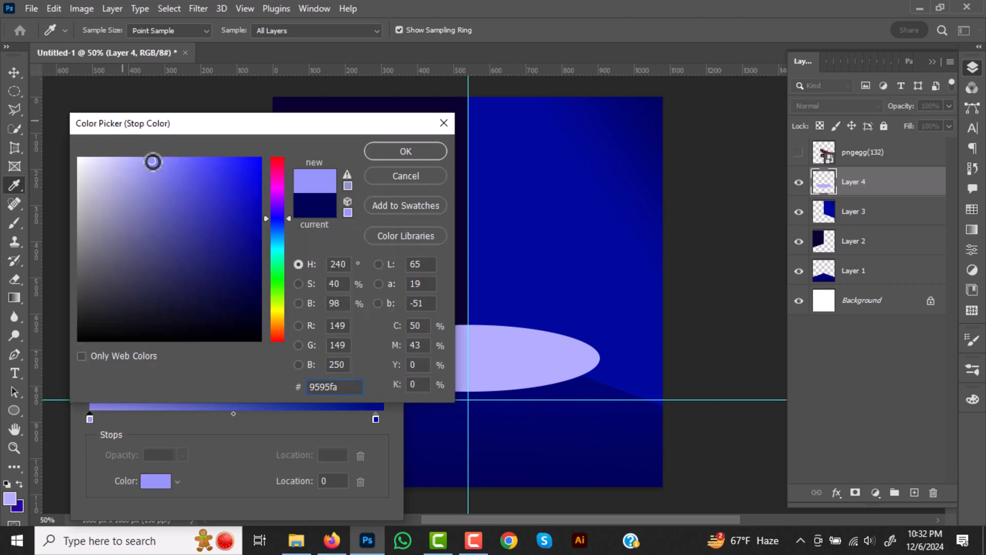
{"action": "key", "text": "Return"}
{"action": "double_click", "coordinate": [376, 419]}
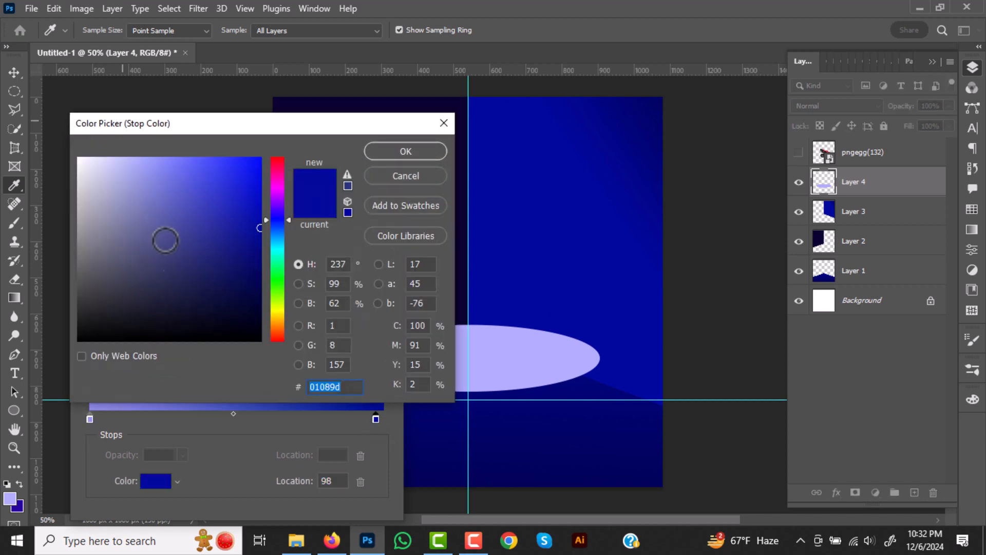
{"action": "left_click", "coordinate": [107, 159]}
{"action": "key", "text": "Return"}
{"action": "left_click", "coordinate": [366, 181]}
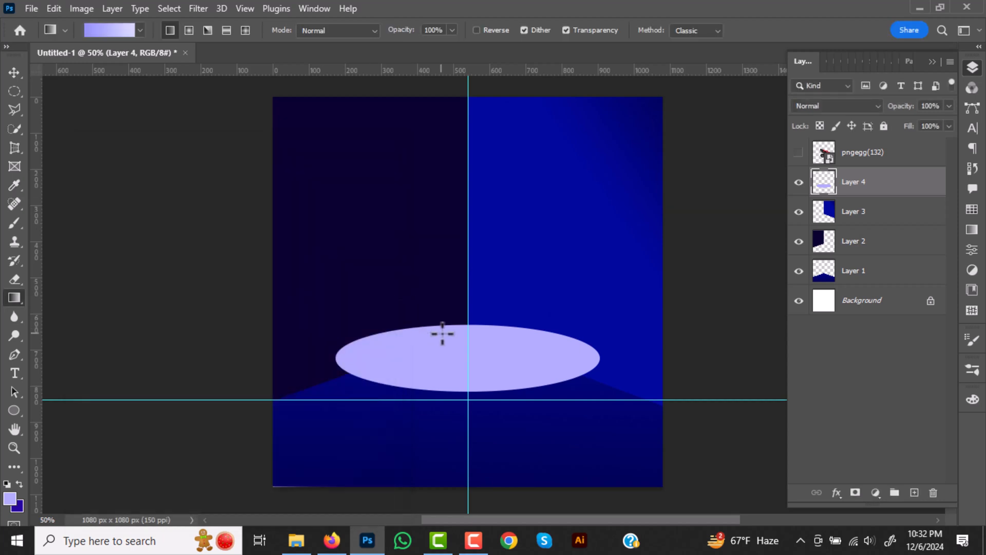
- Fill the ellipse with the lavender gradient from its top edge to its bottom edge and deselect
{"action": "left_click", "coordinate": [825, 187], "text": "ctrl"}
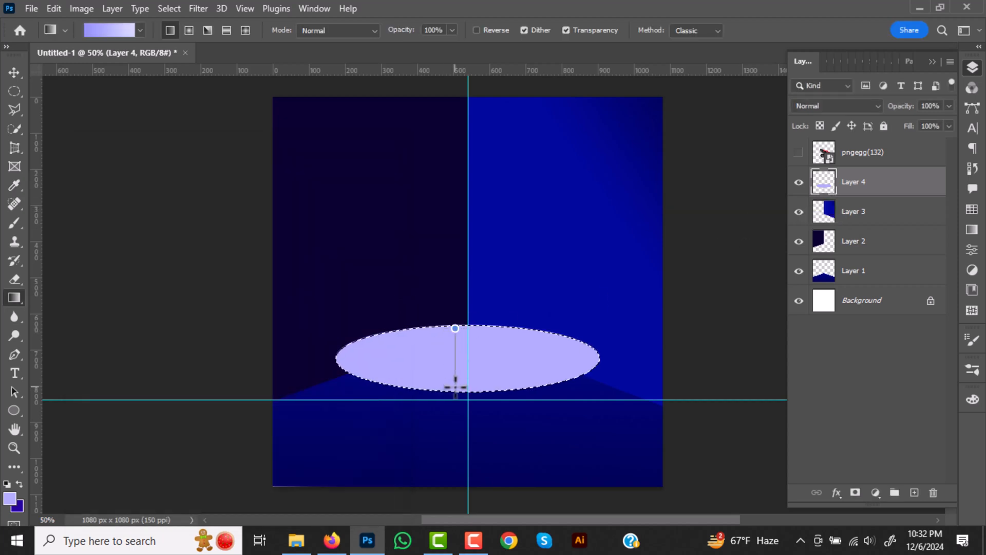
{"action": "left_click_drag", "start_coordinate": [455, 386], "coordinate": [453, 391]}
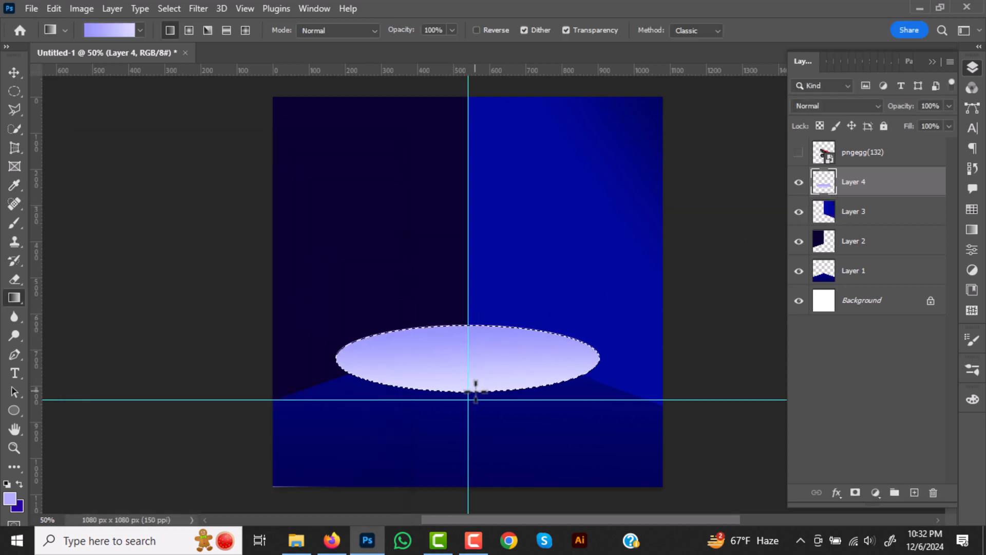
{"action": "key", "text": "ctrl+d"}
- Add a new layer beneath the ellipse and draw the platform's curved side below it with the Pen tool in Shape mode
{"action": "left_click", "coordinate": [913, 492]}
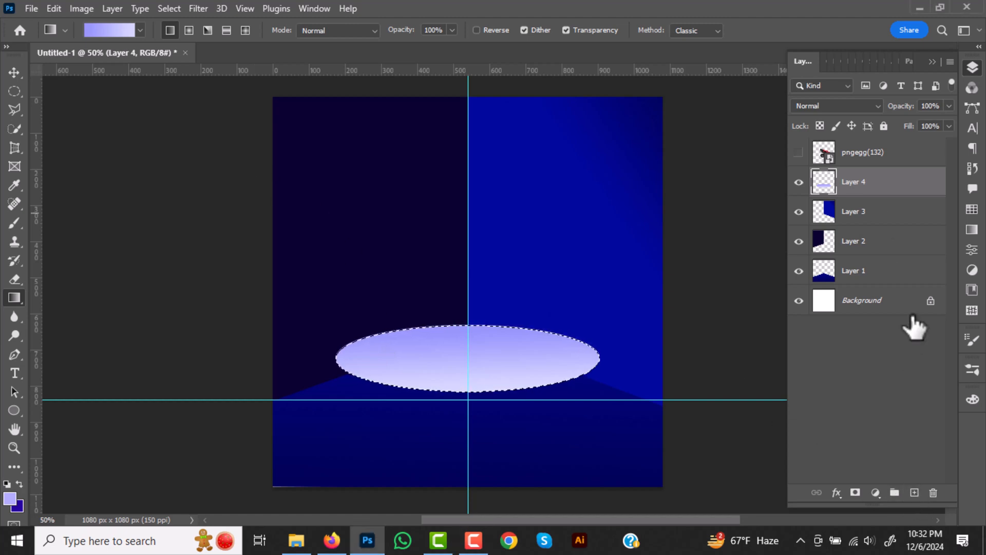
{"action": "left_click_drag", "start_coordinate": [880, 188], "coordinate": [879, 226]}
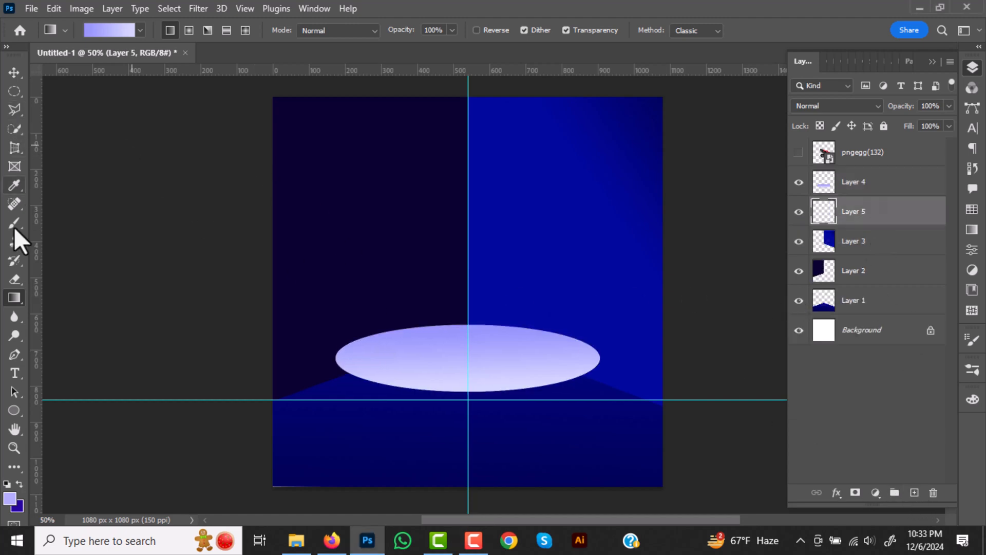
{"action": "left_click", "coordinate": [14, 356]}
{"action": "left_click", "coordinate": [123, 29]}
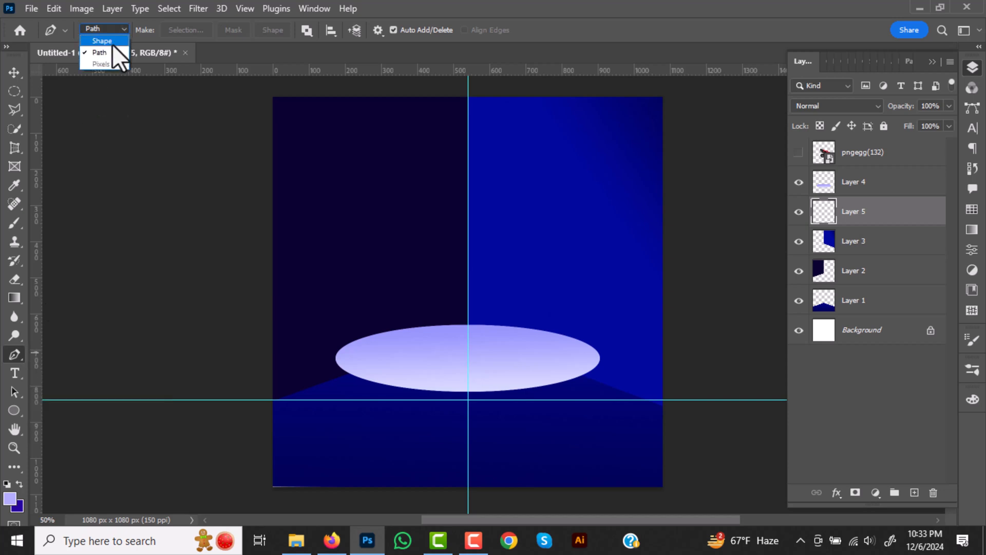
{"action": "left_click", "coordinate": [112, 42]}
{"action": "left_click", "coordinate": [335, 359]}
{"action": "left_click_drag", "start_coordinate": [607, 399], "coordinate": [742, 344]}
{"action": "left_click", "coordinate": [14, 73]}
{"action": "left_click", "coordinate": [598, 359]}
{"action": "left_click_drag", "start_coordinate": [599, 359], "coordinate": [606, 359]}
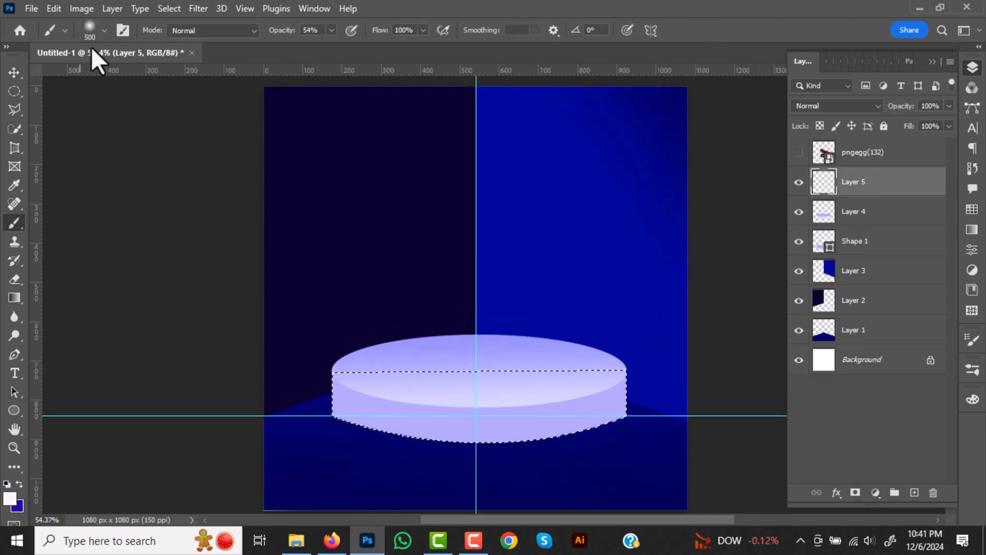
- Paint a soft white highlight on the platform's front side using a 500 px brush at 54% opacity
{"action": "left_click", "coordinate": [90, 29]}
{"action": "left_click", "coordinate": [476, 415]}
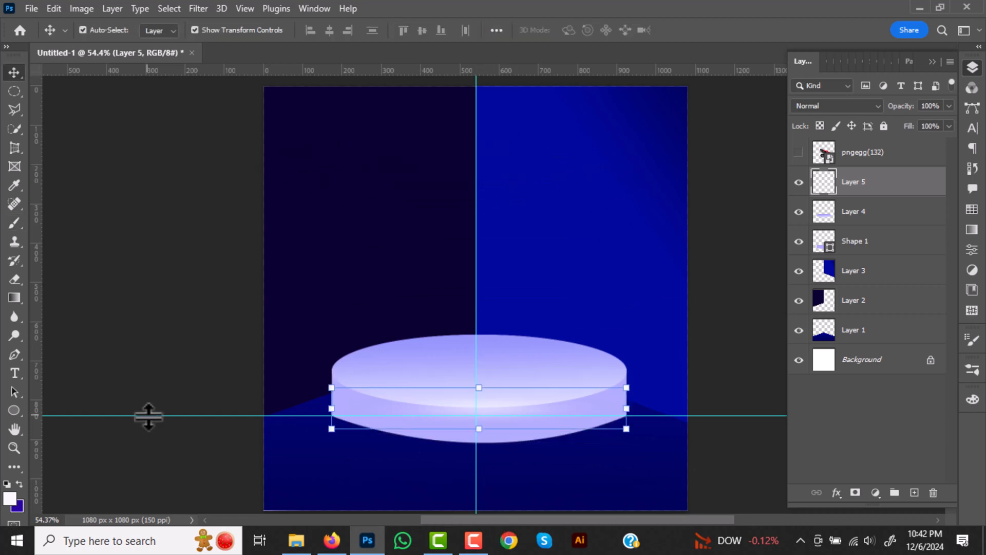
- Delete the horizontal and vertical guides
{"action": "left_click", "coordinate": [148, 415]}
{"action": "key", "text": "Delete"}
{"action": "left_click", "coordinate": [478, 220]}
{"action": "scroll", "coordinate": [588, 312], "scroll_direction": "down", "scroll_amount": 2}
{"action": "left_click_drag", "start_coordinate": [594, 288], "coordinate": [524, 304]}
{"action": "left_click", "coordinate": [716, 309]}
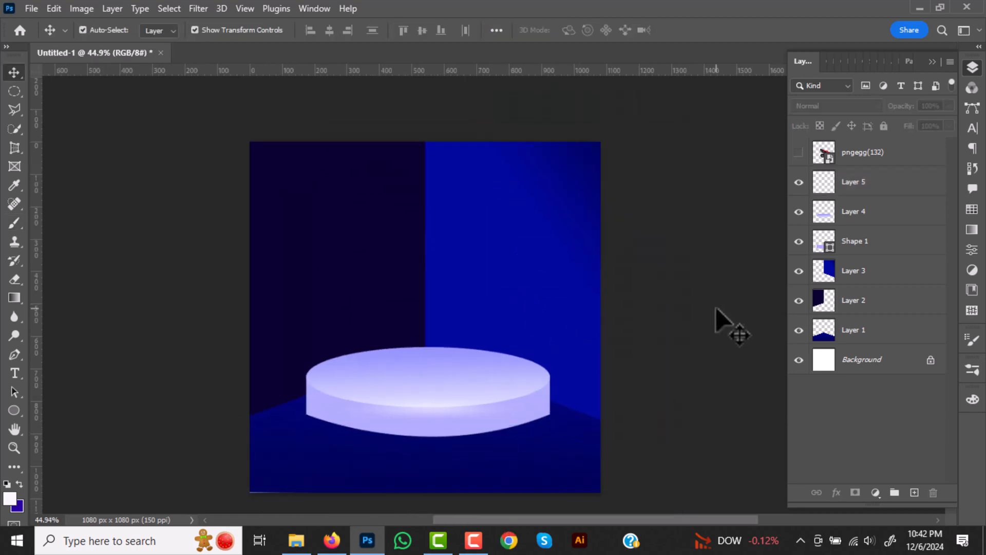
- Merge the platform's side shape (Shape 1) with the ellipse on Layer 4 into a single layer
{"action": "left_click", "coordinate": [449, 378]}
{"action": "left_click", "coordinate": [898, 243], "text": "shift"}
{"action": "right_click", "coordinate": [898, 244]}
{"action": "left_click", "coordinate": [763, 447]}
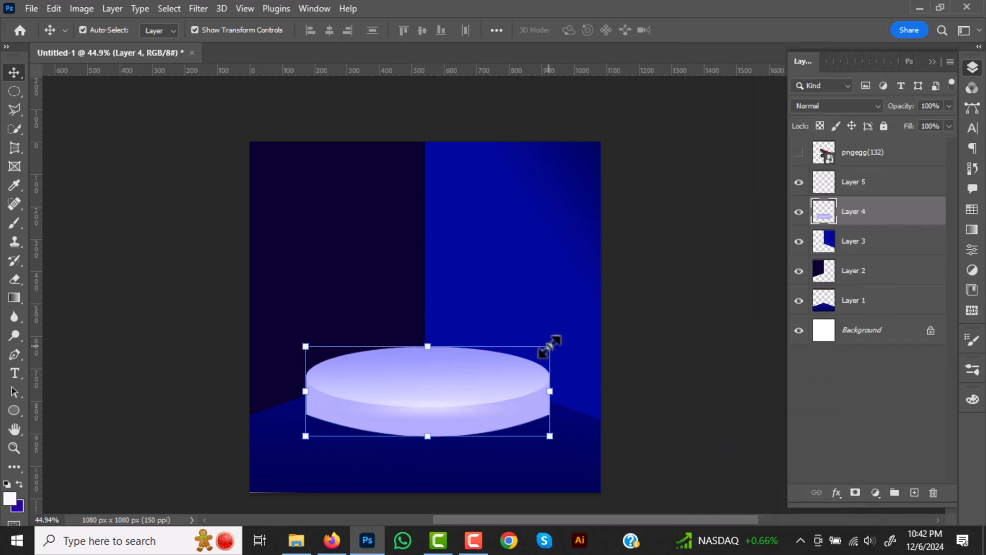
{"action": "left_click_drag", "start_coordinate": [549, 346], "coordinate": [524, 352]}
{"action": "left_click_drag", "start_coordinate": [439, 406], "coordinate": [454, 386]}
{"action": "key", "text": "ctrl+z"}
{"action": "key", "text": "ctrl+z"}
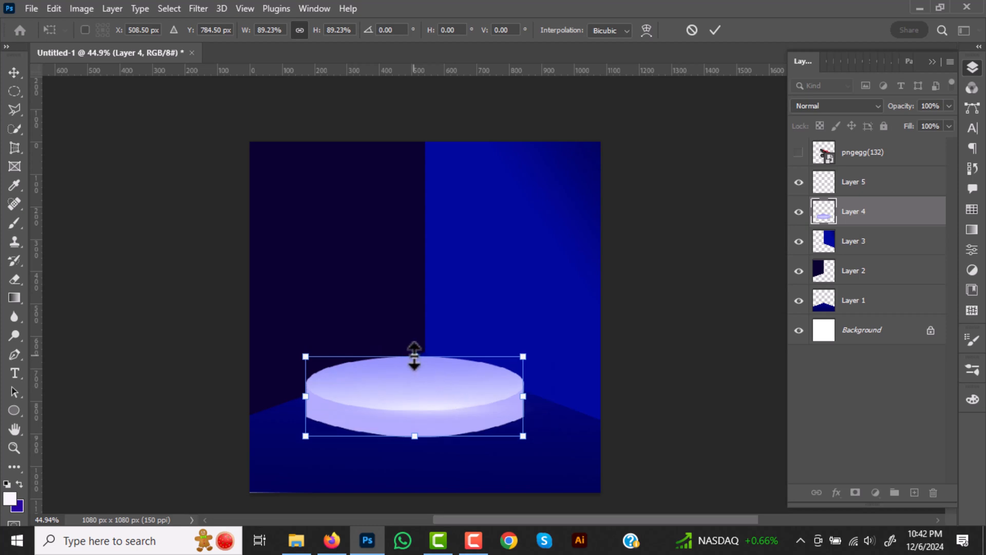
- Reduce the height of the platform on Layer 4 slightly and move it up a little
{"action": "left_click_drag", "start_coordinate": [434, 346], "coordinate": [434, 362]}
{"action": "left_click_drag", "start_coordinate": [436, 408], "coordinate": [440, 390]}
- Show the pngegg(132) shoe layer, rotate it about 11°, scale it to 15.47% and stand the shoes on the platform
{"action": "left_click", "coordinate": [799, 153]}
{"action": "left_click_drag", "start_coordinate": [472, 319], "coordinate": [468, 287]}
{"action": "left_click_drag", "start_coordinate": [526, 222], "coordinate": [448, 200]}
{"action": "left_click_drag", "start_coordinate": [451, 247], "coordinate": [385, 210]}
{"action": "left_click_drag", "start_coordinate": [442, 253], "coordinate": [448, 287]}
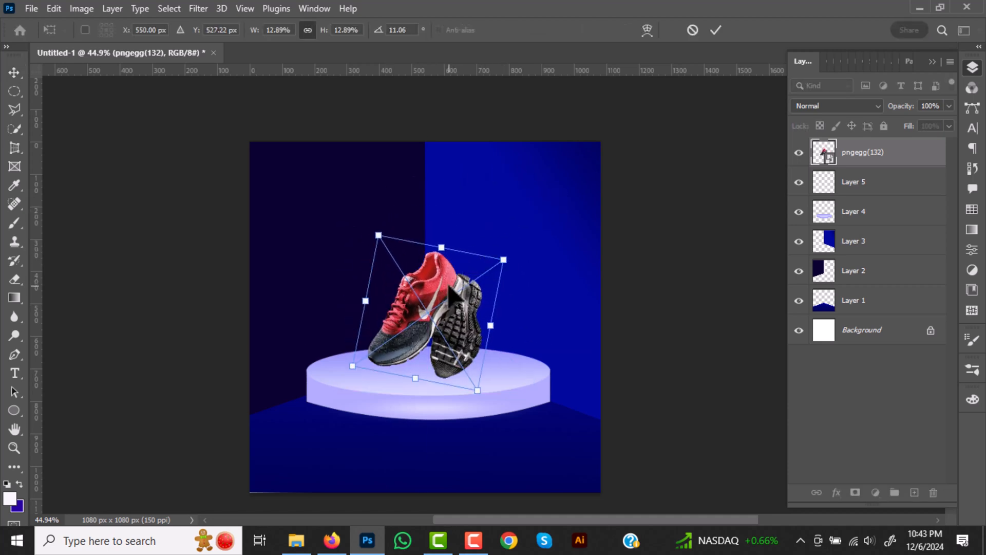
{"action": "left_click_drag", "start_coordinate": [440, 237], "coordinate": [446, 213]}
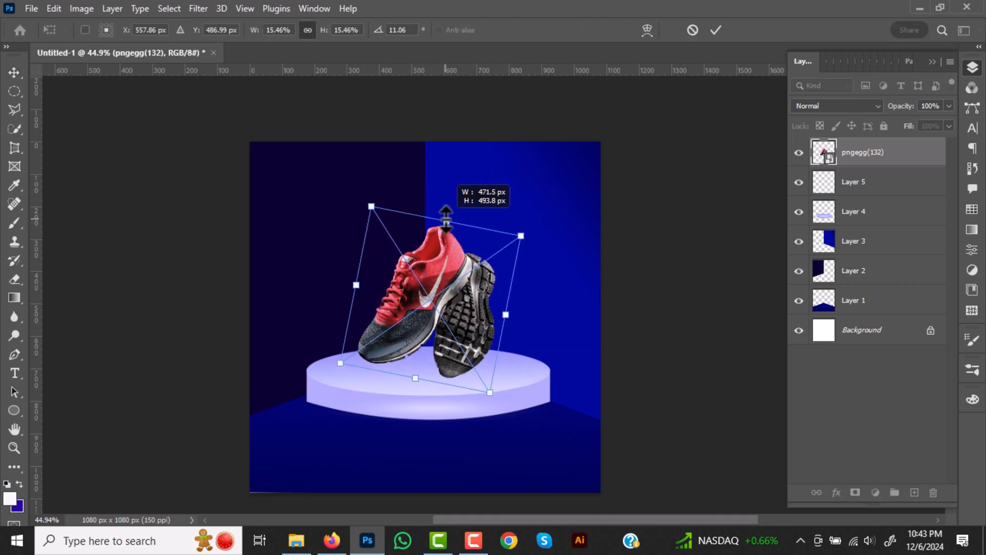
{"action": "left_click", "coordinate": [715, 31]}
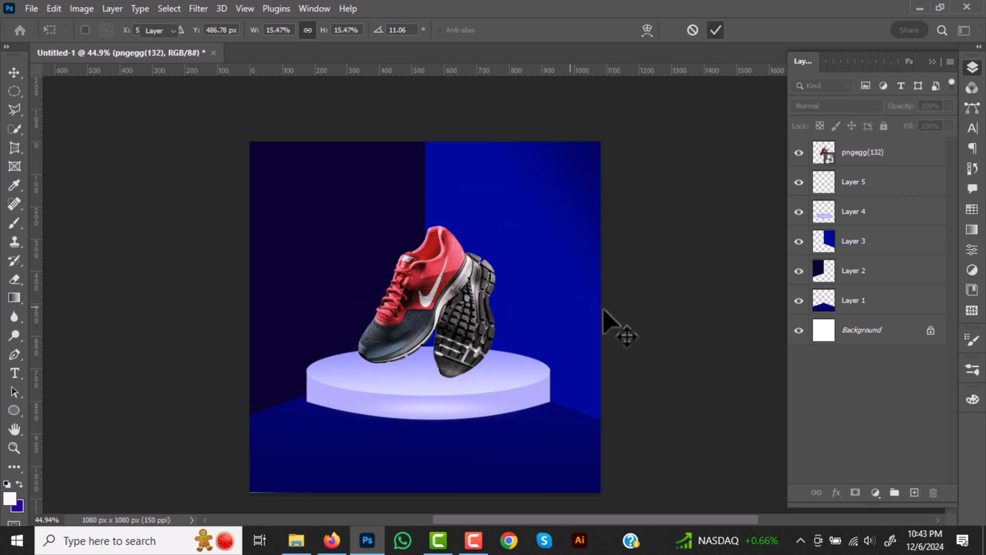
- Merge the wall and floor layers (Layers 1, 2 and 3) into one layer and lock it
{"action": "left_click", "coordinate": [853, 241]}
{"action": "left_click", "coordinate": [855, 300], "text": "shift"}
{"action": "right_click", "coordinate": [847, 242]}
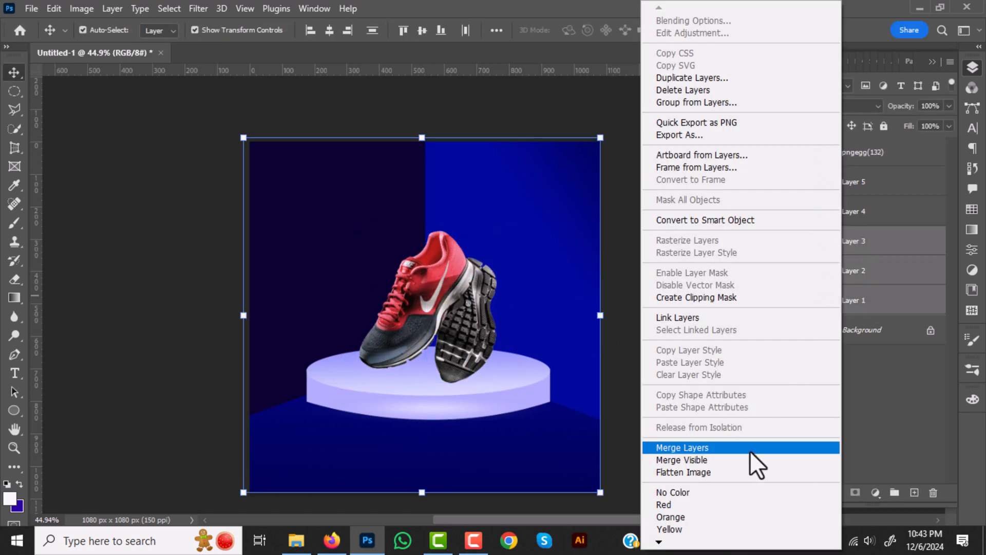
{"action": "left_click", "coordinate": [750, 450]}
{"action": "left_click", "coordinate": [883, 126]}
- Move the shoes and the platform together slightly downward in the scene
{"action": "left_click_drag", "start_coordinate": [367, 266], "coordinate": [437, 360]}
{"action": "left_click_drag", "start_coordinate": [430, 301], "coordinate": [423, 321]}
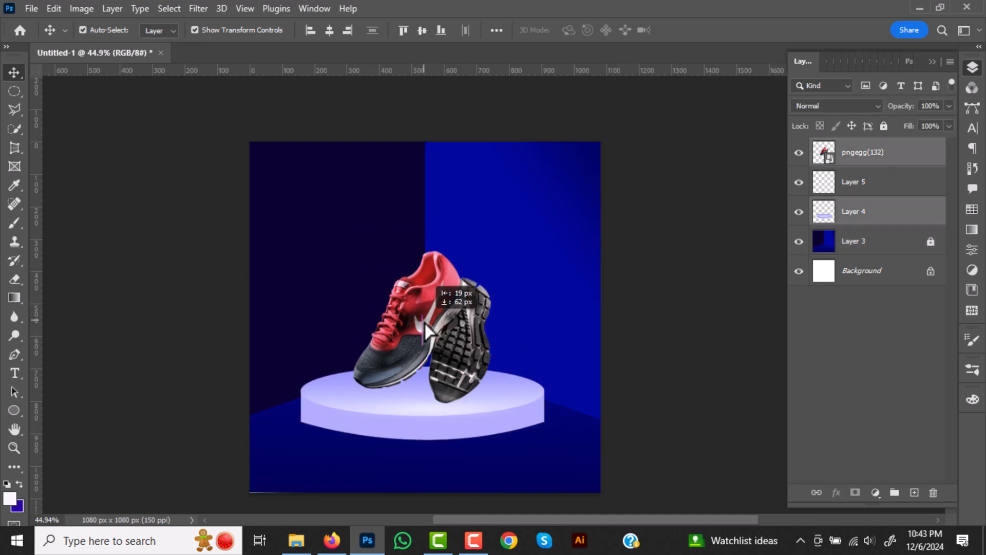
{"action": "left_click", "coordinate": [655, 297]}
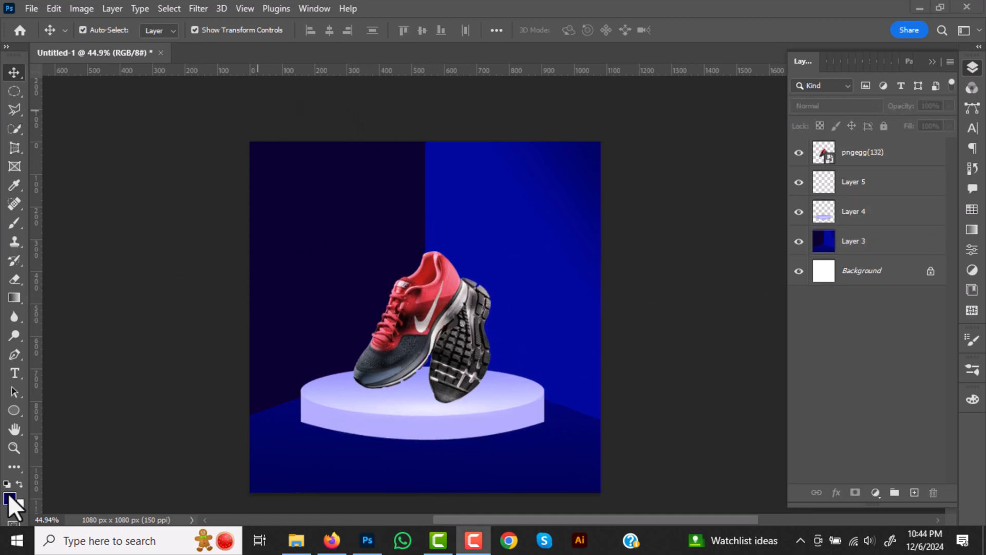
- Set the foreground colour to black for the brush and add a new layer directly beneath the shoe layer
{"action": "left_click", "coordinate": [9, 498]}
{"action": "left_click", "coordinate": [261, 339]}
{"action": "left_click", "coordinate": [407, 150]}
{"action": "left_click", "coordinate": [15, 222]}
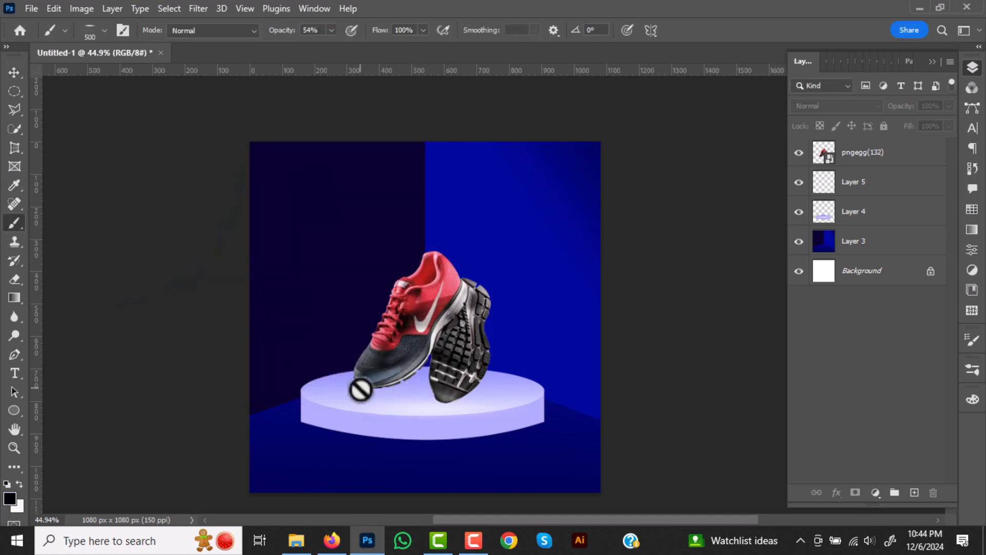
{"action": "left_click", "coordinate": [914, 492]}
{"action": "left_click_drag", "start_coordinate": [892, 154], "coordinate": [883, 197]}
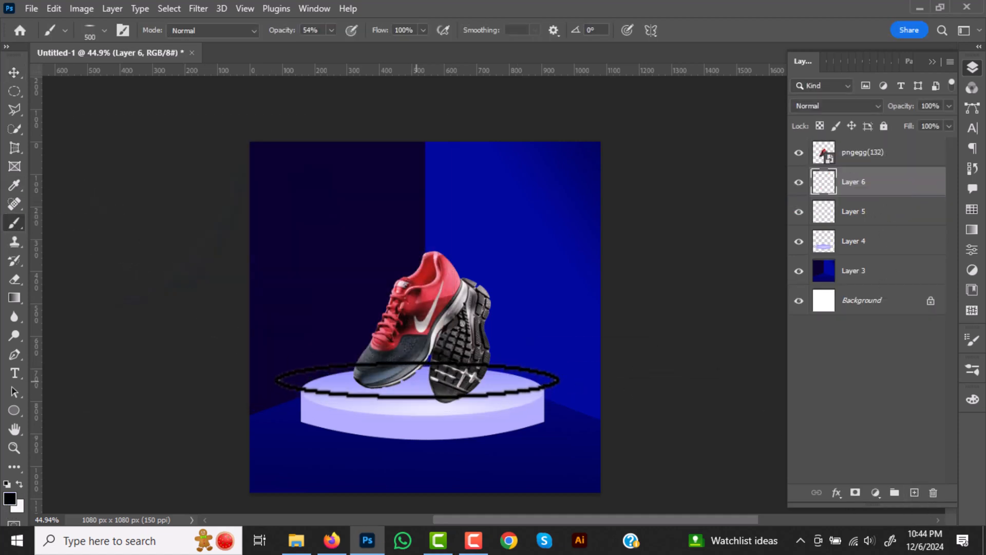
- Paint a soft black shadow beneath the shoes with a flattened brush angled at -172° and reduced to 200 px
{"action": "left_click", "coordinate": [104, 31]}
{"action": "left_click_drag", "start_coordinate": [29, 87], "coordinate": [29, 84]}
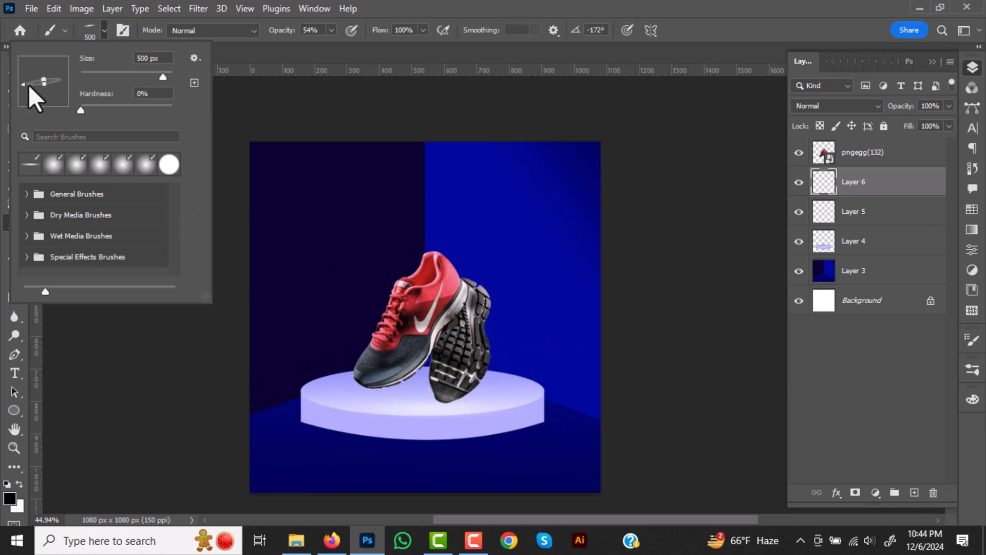
{"action": "left_click", "coordinate": [408, 379]}
{"action": "key", "text": "bracketleft"}
{"action": "key", "text": "bracketleft"}
{"action": "key", "text": "bracketleft"}
{"action": "key", "text": "bracketleft"}
{"action": "key", "text": "v"}
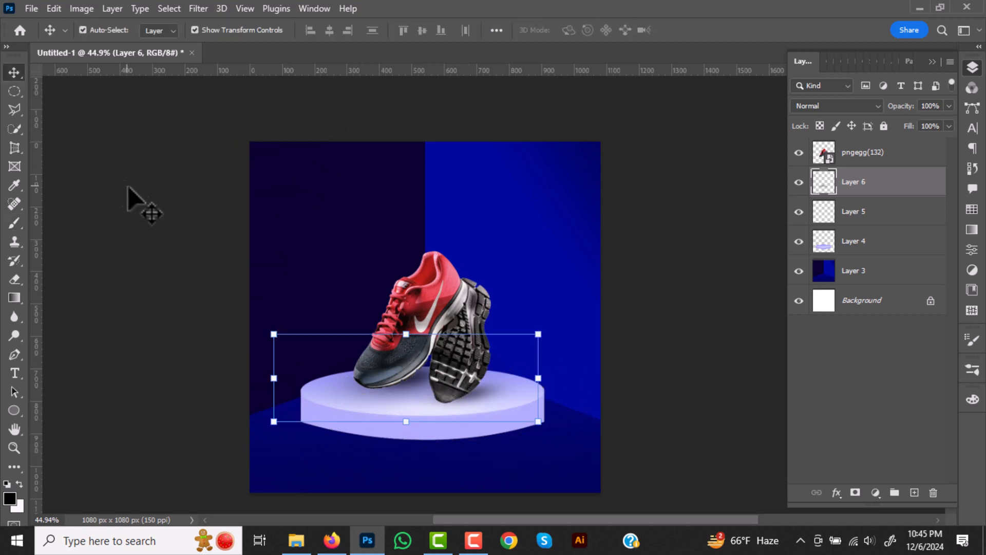
{"action": "left_click", "coordinate": [301, 103]}
- Add a new layer above the shoe shadow and brush black diagonal streaks on the right wall at a 141° angle and 400 px
{"action": "left_click", "coordinate": [15, 223]}
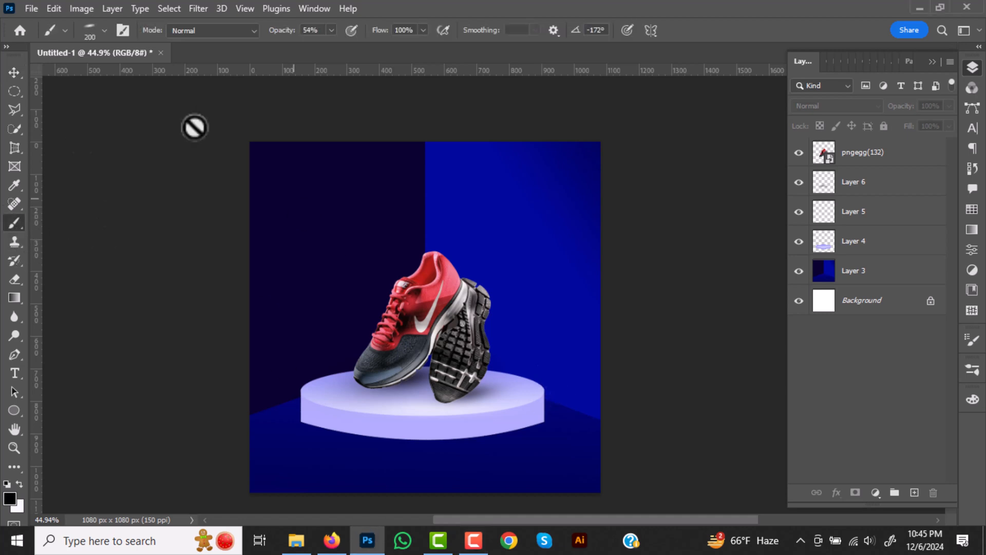
{"action": "left_click", "coordinate": [891, 189]}
{"action": "left_click", "coordinate": [914, 492]}
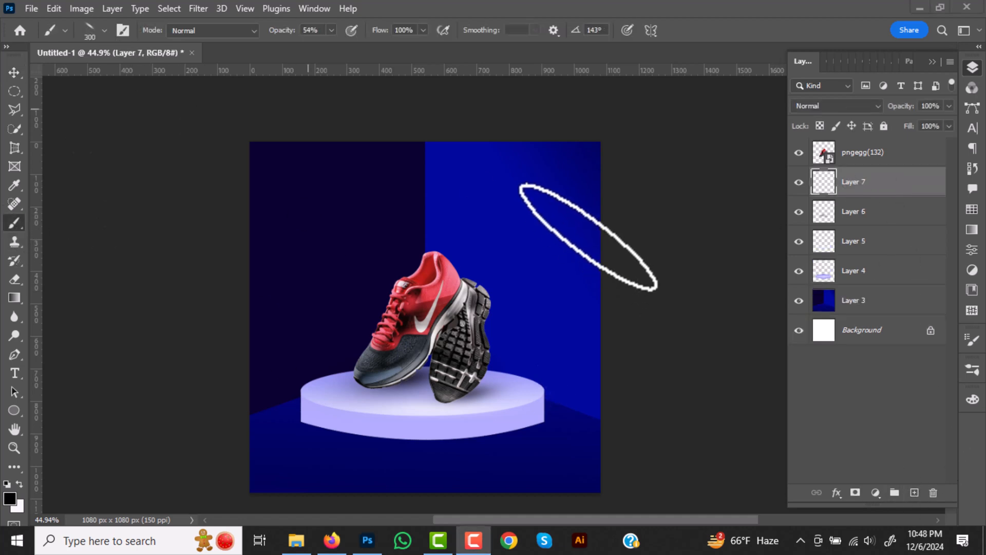
{"action": "left_click", "coordinate": [105, 30]}
{"action": "left_click_drag", "start_coordinate": [27, 67], "coordinate": [27, 69]}
{"action": "key", "text": "bracketright"}
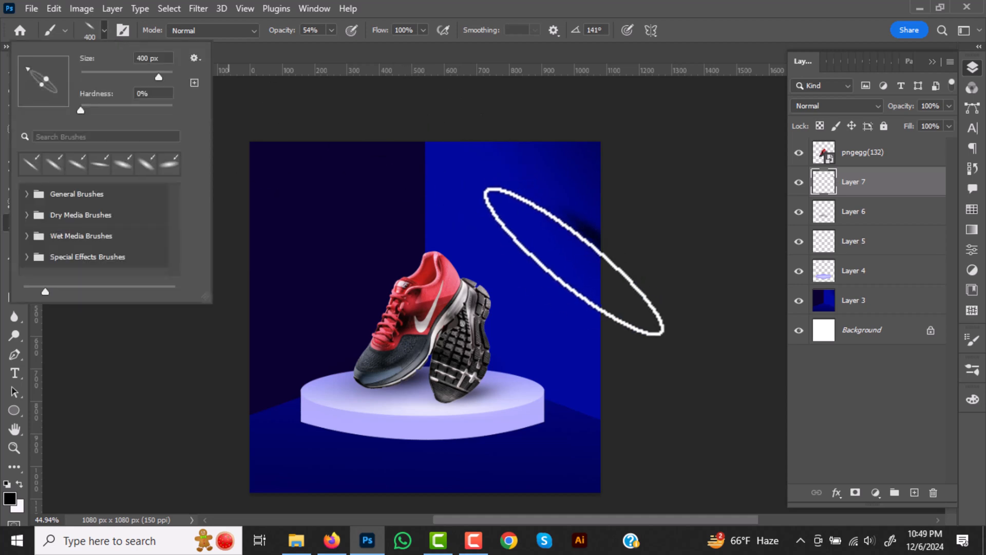
{"action": "left_click", "coordinate": [573, 262]}
- Brush flatter black streaks below the first ones on the right wall with the tip angled at 158° and sized up to 500 px
{"action": "left_click", "coordinate": [105, 30]}
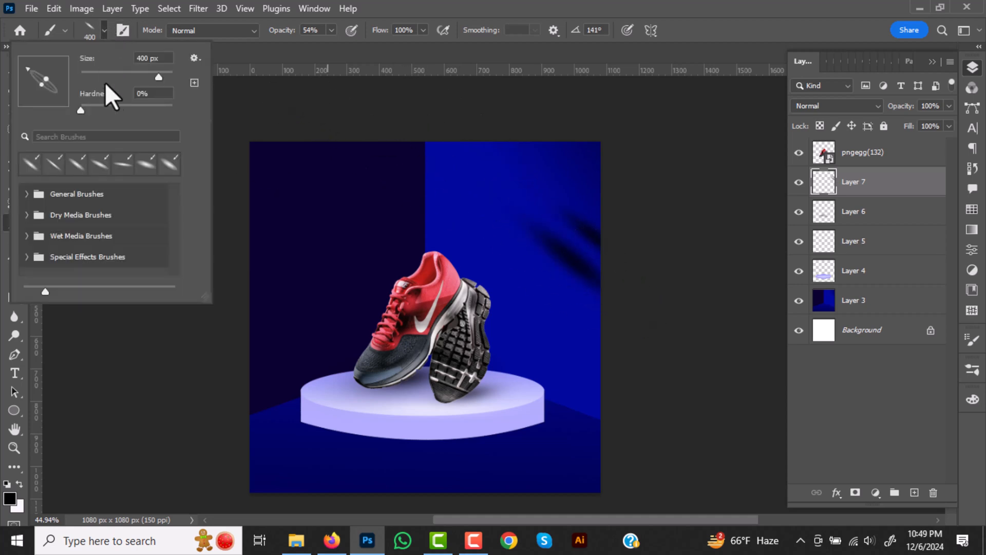
{"action": "left_click_drag", "start_coordinate": [41, 83], "coordinate": [23, 73]}
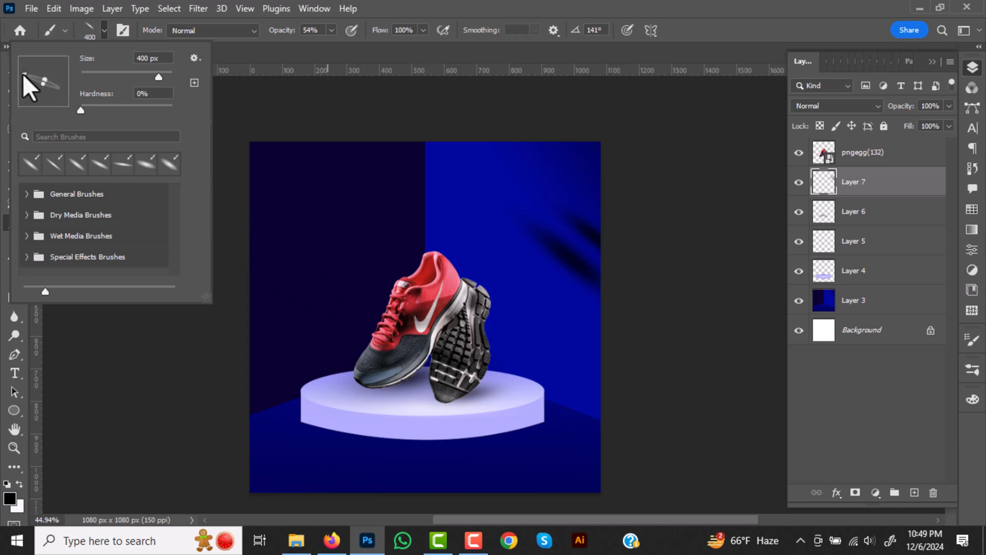
{"action": "left_click", "coordinate": [568, 297]}
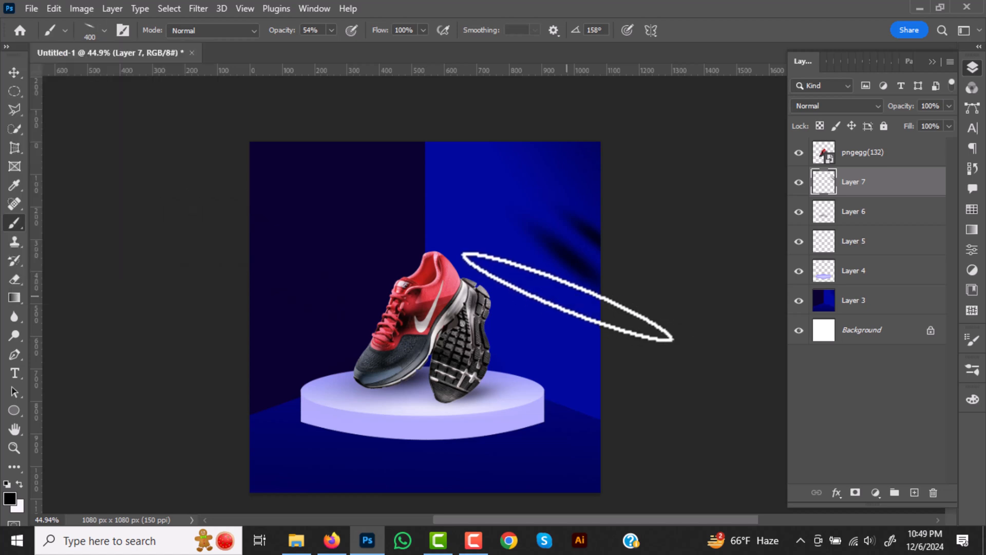
{"action": "key", "text": "bracketright"}
{"action": "key", "text": "bracketright"}
{"action": "key", "text": "bracketleft"}
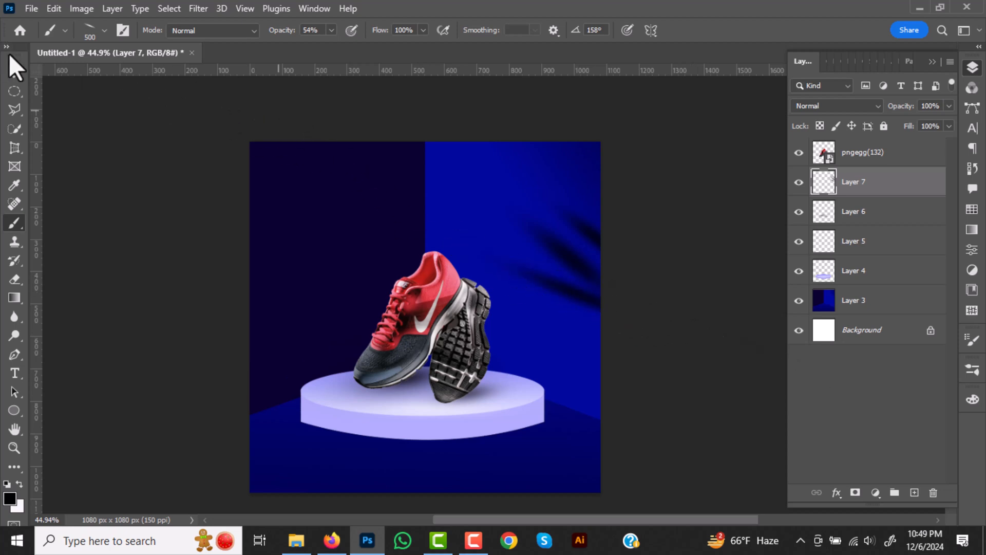
- Move the streak shadow on Layer 7 to the floor's lower-right corner and rotate it about 8.6°
{"action": "left_click", "coordinate": [15, 72]}
{"action": "left_click_drag", "start_coordinate": [591, 270], "coordinate": [574, 435]}
{"action": "left_click_drag", "start_coordinate": [606, 386], "coordinate": [640, 365]}
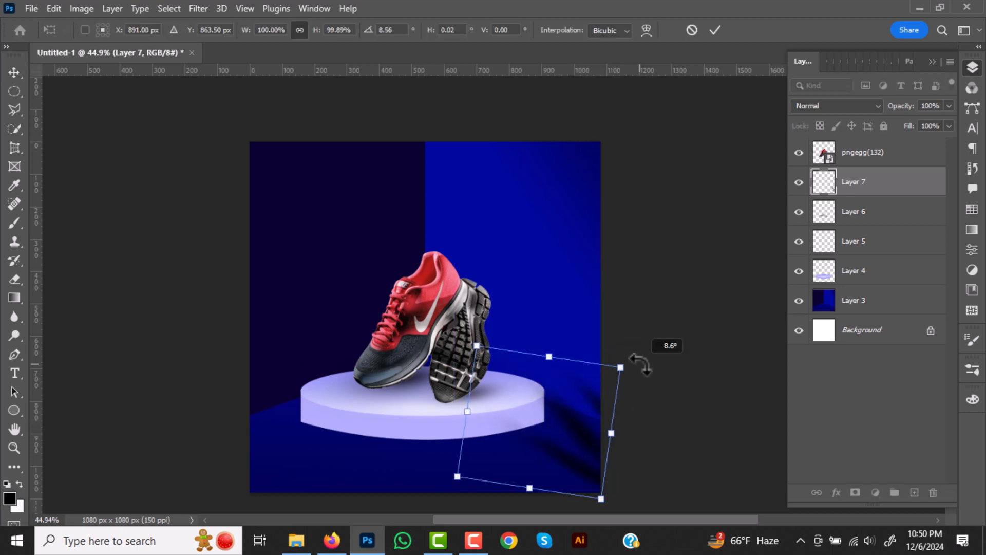
{"action": "left_click", "coordinate": [702, 219]}
- Duplicate the streak shadow to the left side of the floor and flip the copy horizontally
{"action": "left_click_drag", "start_coordinate": [550, 426], "coordinate": [268, 455], "text": "alt"}
{"action": "left_click_drag", "start_coordinate": [585, 427], "coordinate": [597, 442]}
{"action": "left_click", "coordinate": [251, 456]}
{"action": "left_click", "coordinate": [272, 447]}
{"action": "key", "text": "ctrl+t"}
{"action": "right_click", "coordinate": [276, 433]}
{"action": "left_click", "coordinate": [339, 411]}
{"action": "left_click_drag", "start_coordinate": [263, 457], "coordinate": [307, 457]}
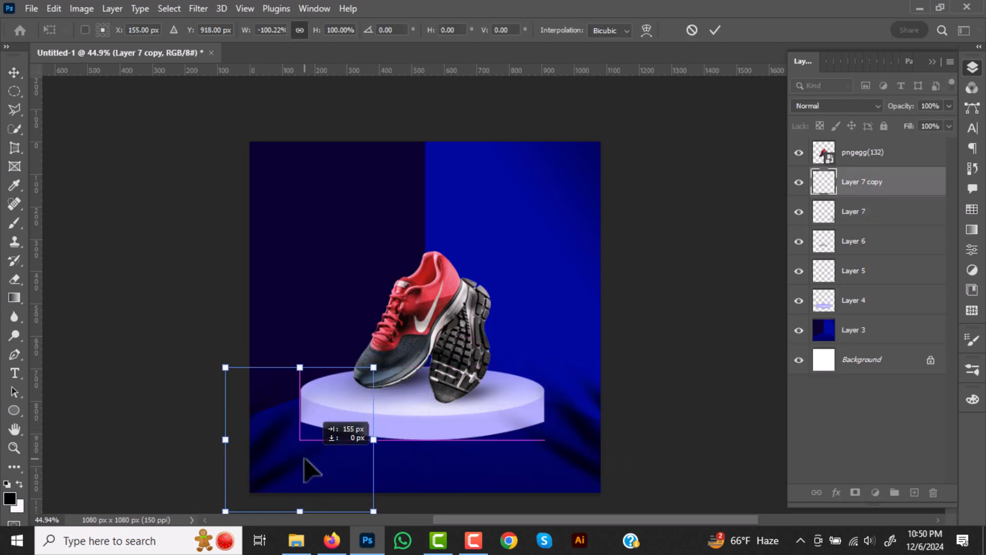
- Move the copied streak shadow up onto the dark left wall and set its opacity to 48%
{"action": "left_click_drag", "start_coordinate": [294, 462], "coordinate": [253, 293]}
{"action": "mouse_move", "coordinate": [375, 208]}
{"action": "left_mouse_down"}
{"action": "mouse_move", "coordinate": [413, 229]}
{"action": "mouse_move", "coordinate": [388, 236]}
{"action": "mouse_move", "coordinate": [373, 208]}
{"action": "left_mouse_up"}
{"action": "left_click_drag", "start_coordinate": [249, 288], "coordinate": [271, 288]}
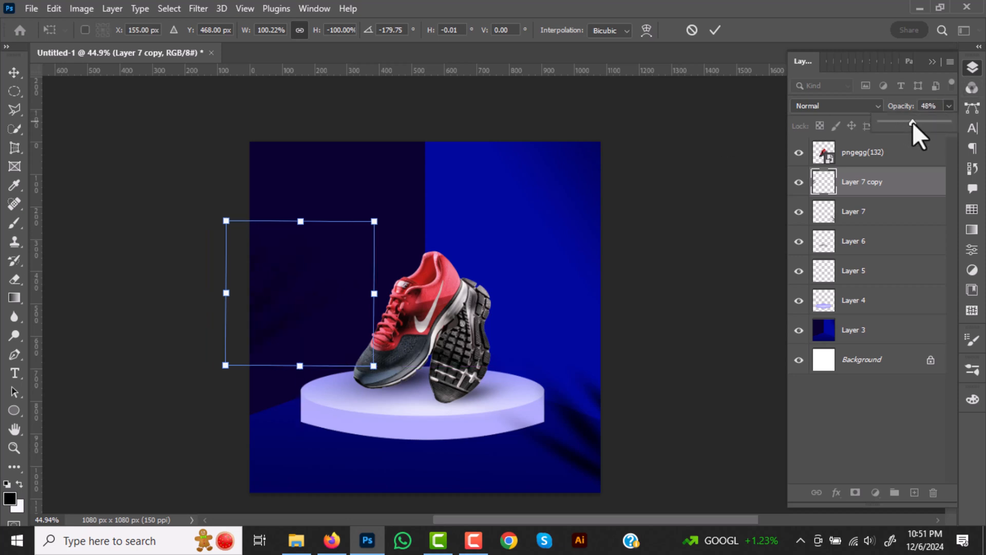
{"action": "left_click", "coordinate": [719, 31]}
- Stretch the right floor shadow on Layer 7 to 122.32% width, reposition it in the corner and set its opacity to 52%
{"action": "left_click", "coordinate": [585, 442]}
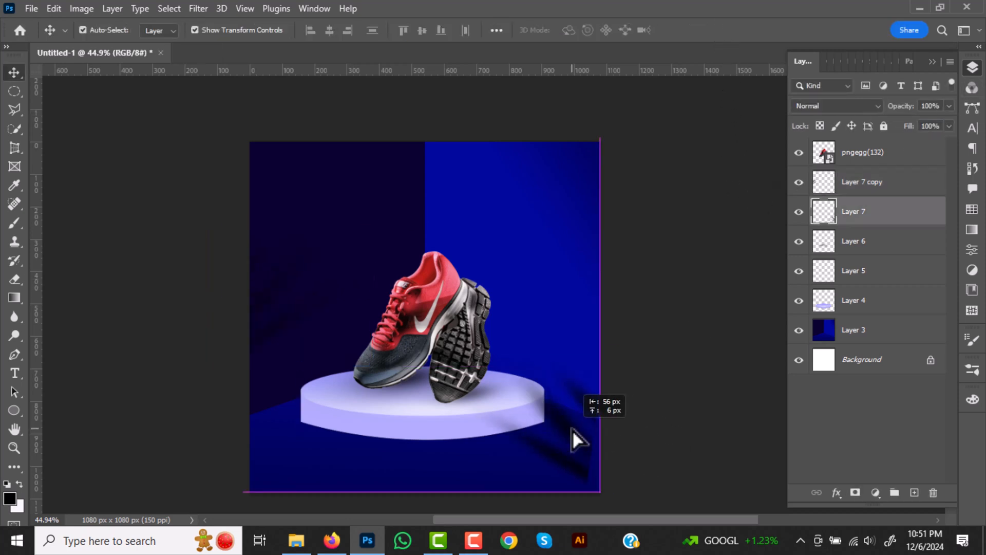
{"action": "key", "text": "ctrl+t"}
{"action": "left_click_drag", "start_coordinate": [599, 420], "coordinate": [636, 425]}
{"action": "left_click_drag", "start_coordinate": [586, 426], "coordinate": [584, 464]}
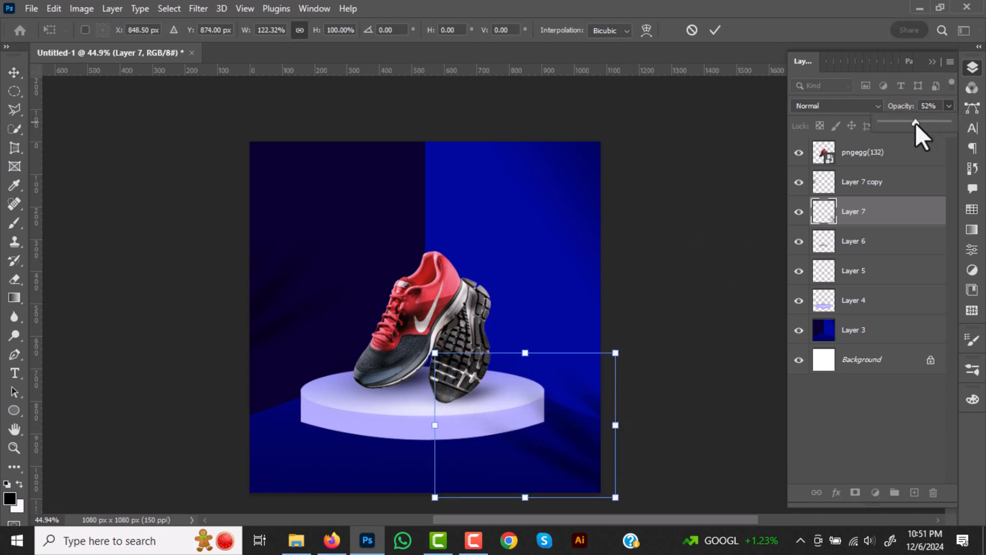
{"action": "left_click", "coordinate": [715, 29]}
{"action": "left_click", "coordinate": [698, 221]}
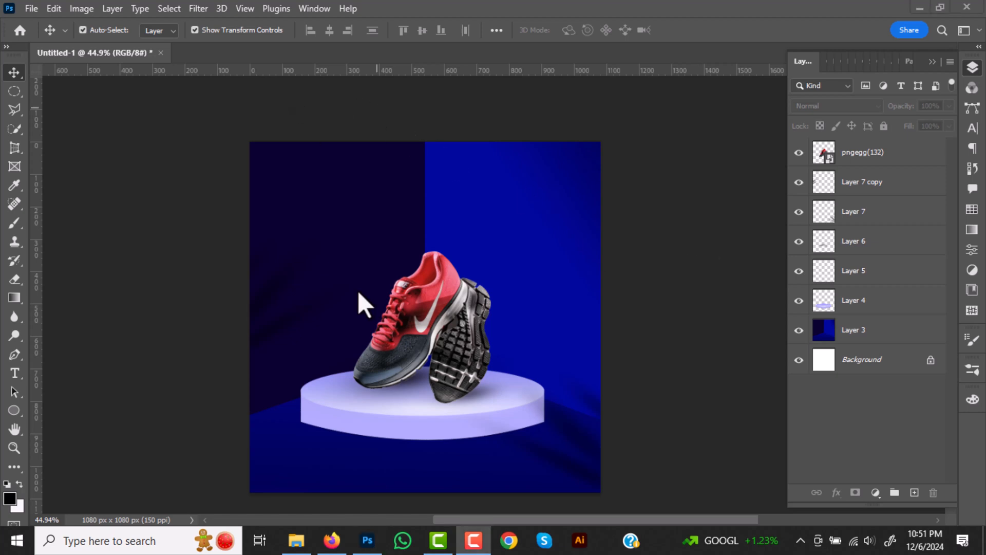
- Add a new layer directly beneath the platform layer, Layer 4
{"action": "left_click", "coordinate": [410, 436]}
{"action": "left_click", "coordinate": [914, 492]}
{"action": "left_click_drag", "start_coordinate": [902, 299], "coordinate": [894, 362]}
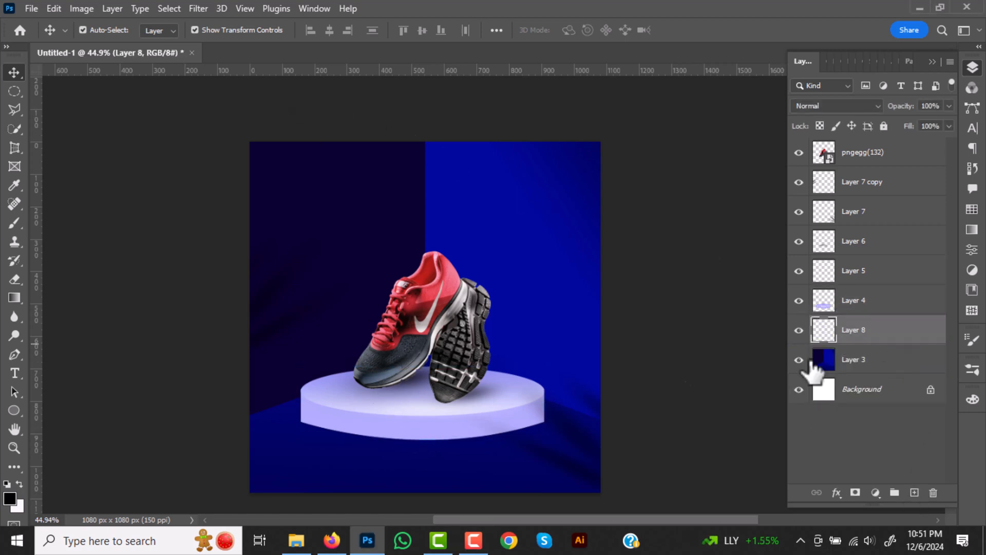
- Paint a soft dark-blue shadow on the floor along the platform's lower edge with a round 60 px brush
{"action": "left_click", "coordinate": [15, 223]}
{"action": "left_click", "coordinate": [90, 30]}
{"action": "left_click", "coordinate": [90, 30]}
{"action": "left_click", "coordinate": [88, 29]}
{"action": "left_click_drag", "start_coordinate": [41, 94], "coordinate": [38, 102]}
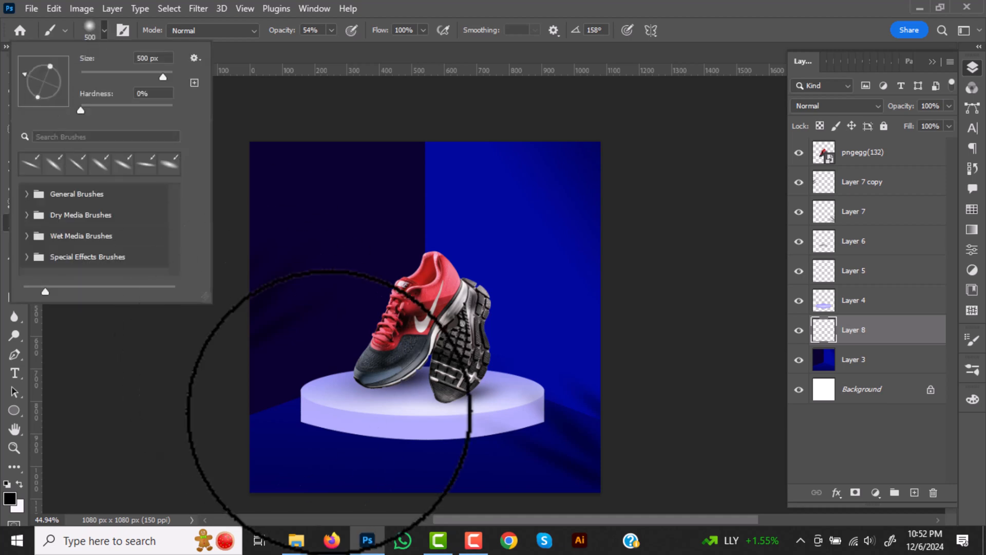
{"action": "left_click", "coordinate": [339, 417]}
{"action": "key", "text": "bracketleft"}
{"action": "key", "text": "bracketleft"}
{"action": "key", "text": "bracketleft"}
{"action": "key", "text": "bracketleft"}
{"action": "key", "text": "bracketleft"}
{"action": "key", "text": "bracketleft"}
{"action": "key", "text": "bracketleft"}
{"action": "key", "text": "bracketleft"}
{"action": "key", "text": "bracketleft"}
{"action": "scroll", "coordinate": [364, 443], "scroll_direction": "up", "scroll_amount": 8}
{"action": "left_click", "coordinate": [402, 433], "text": "alt"}
{"action": "mouse_move", "coordinate": [241, 403]}
{"action": "left_mouse_down"}
{"action": "mouse_move", "coordinate": [445, 440]}
{"action": "mouse_move", "coordinate": [603, 438]}
{"action": "mouse_move", "coordinate": [740, 408]}
{"action": "mouse_move", "coordinate": [737, 376]}
{"action": "left_mouse_up"}
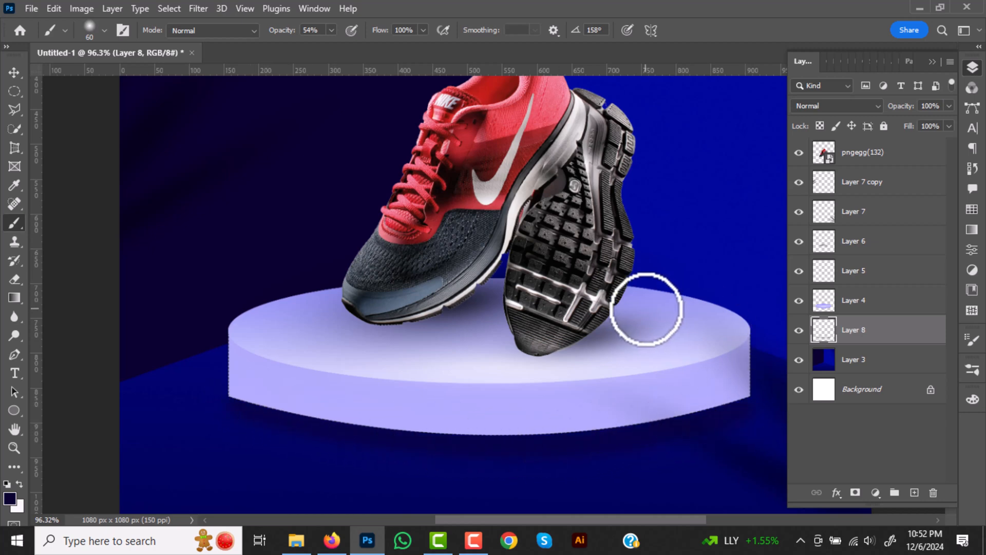
{"action": "scroll", "coordinate": [646, 310], "scroll_direction": "down", "scroll_amount": 6}
- Position the Nike logo (pngegg(133)) above the shoes and scale it down to fit there
{"action": "left_click_drag", "start_coordinate": [678, 183], "coordinate": [593, 243]}
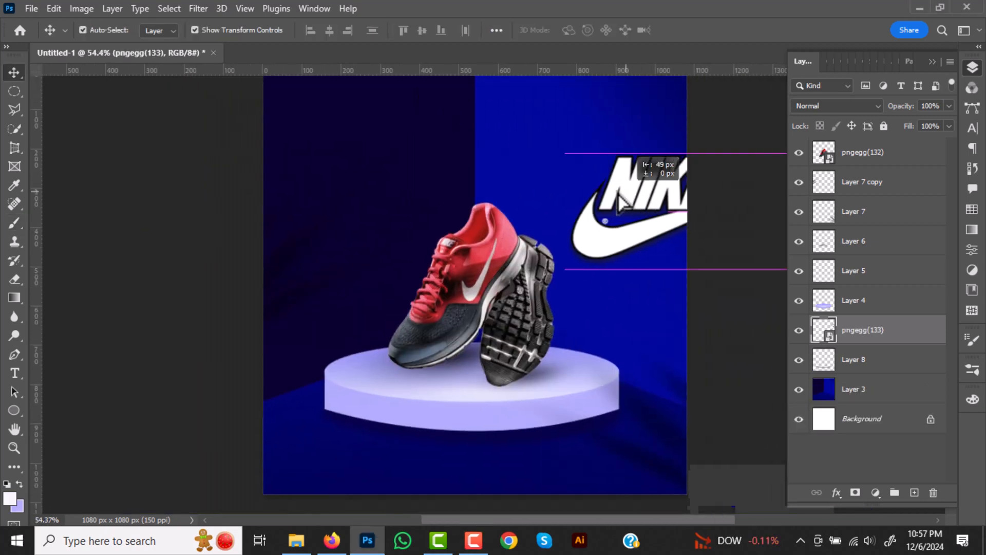
{"action": "left_click_drag", "start_coordinate": [663, 197], "coordinate": [507, 137]}
{"action": "scroll", "coordinate": [508, 154], "scroll_direction": "down", "scroll_amount": 3}
{"action": "left_click_drag", "start_coordinate": [576, 173], "coordinate": [518, 180]}
{"action": "left_click_drag", "start_coordinate": [453, 224], "coordinate": [480, 201]}
{"action": "left_click", "coordinate": [716, 30]}
{"action": "scroll", "coordinate": [606, 336], "scroll_direction": "down", "scroll_amount": 3}
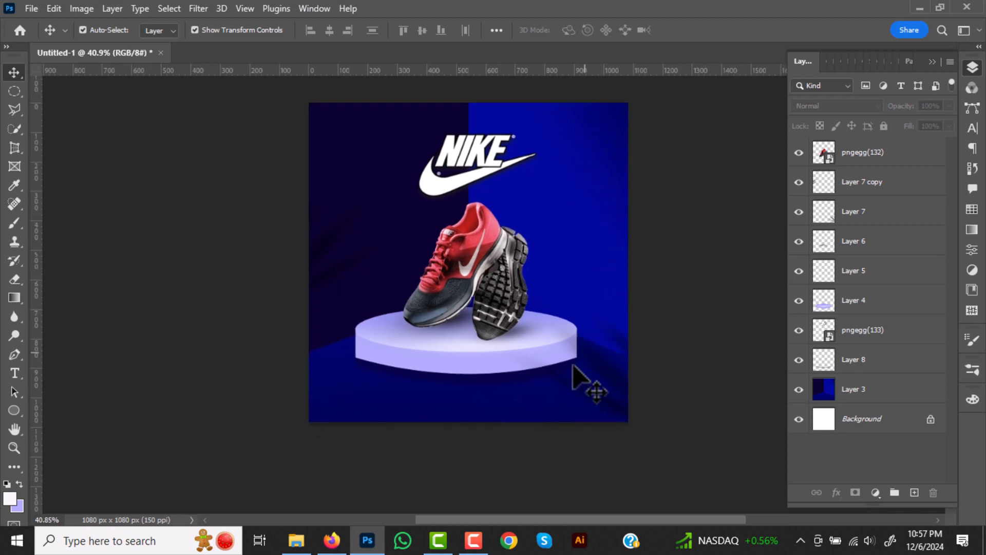
{"action": "left_click", "coordinate": [14, 373]}
{"action": "scroll", "coordinate": [460, 403], "scroll_direction": "up", "scroll_amount": 3}
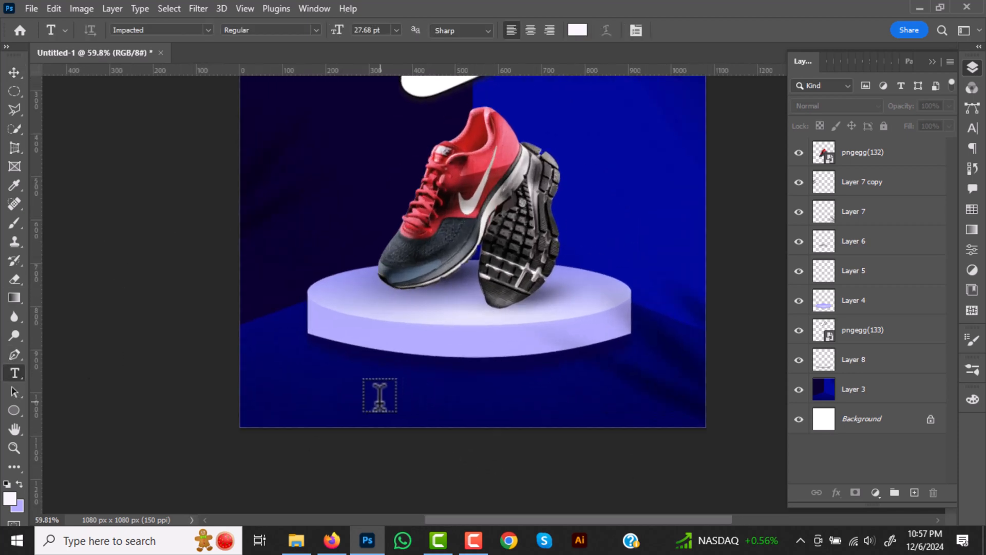
{"action": "left_click", "coordinate": [381, 401]}
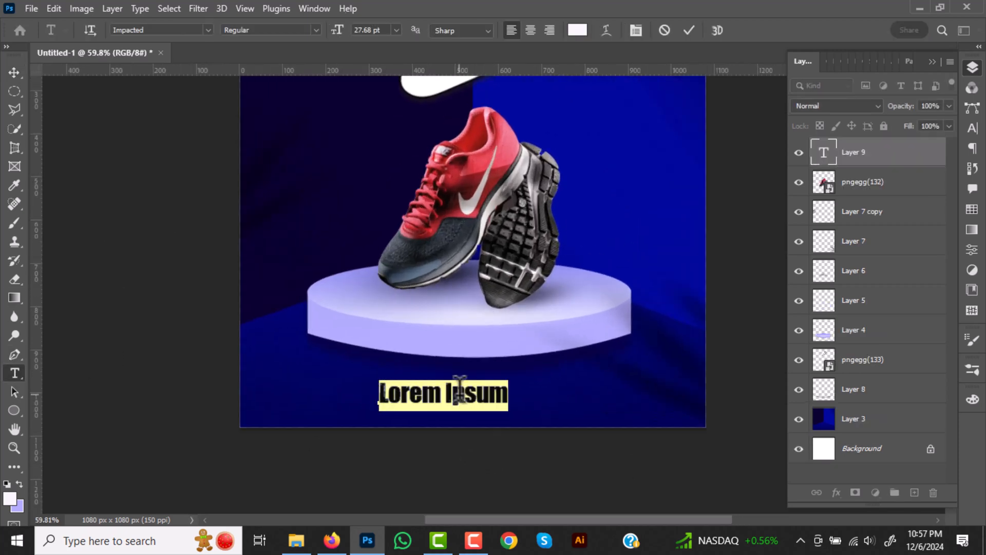
{"action": "type", "text": "www.website.com"}
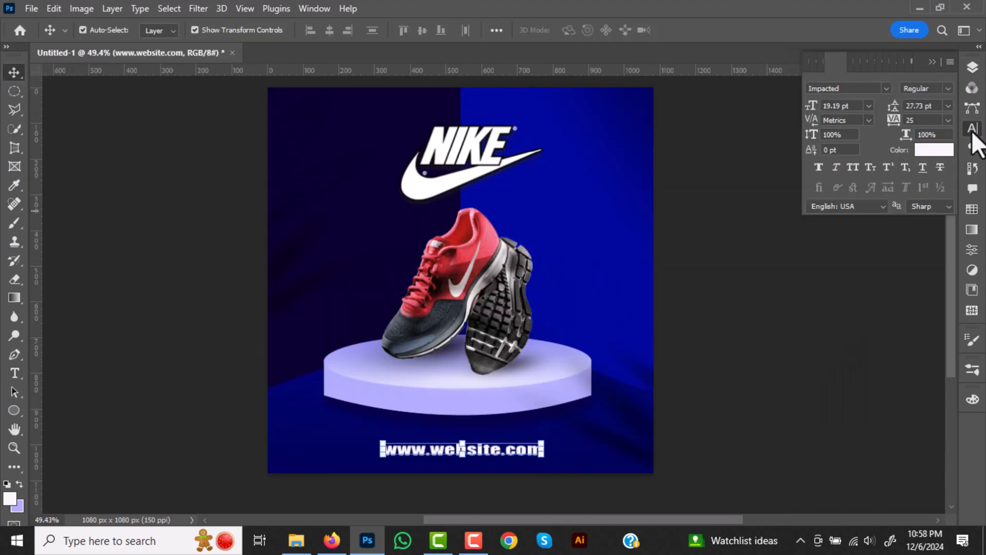
- Set the website text's font to Arial Narrow Bold
{"action": "left_click", "coordinate": [886, 89]}
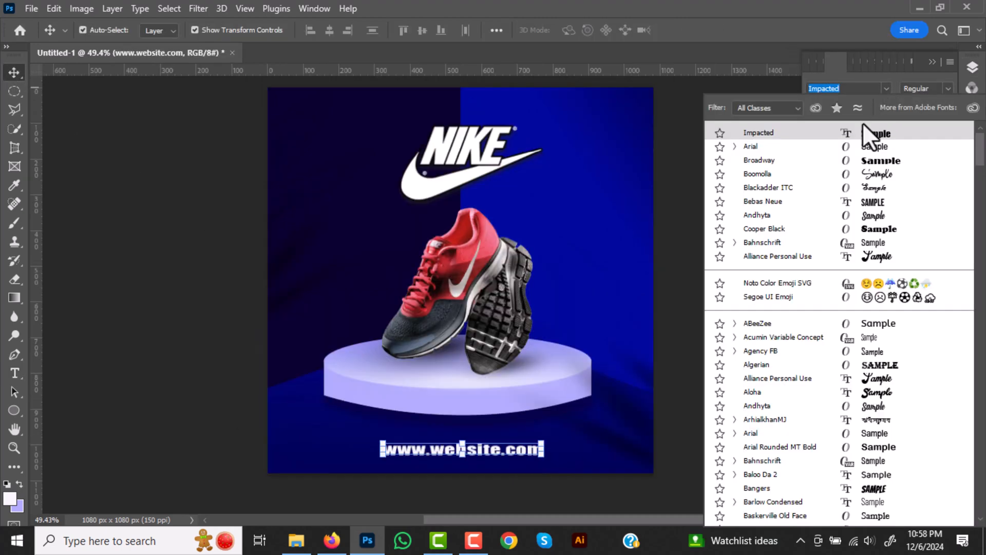
{"action": "left_click", "coordinate": [734, 146]}
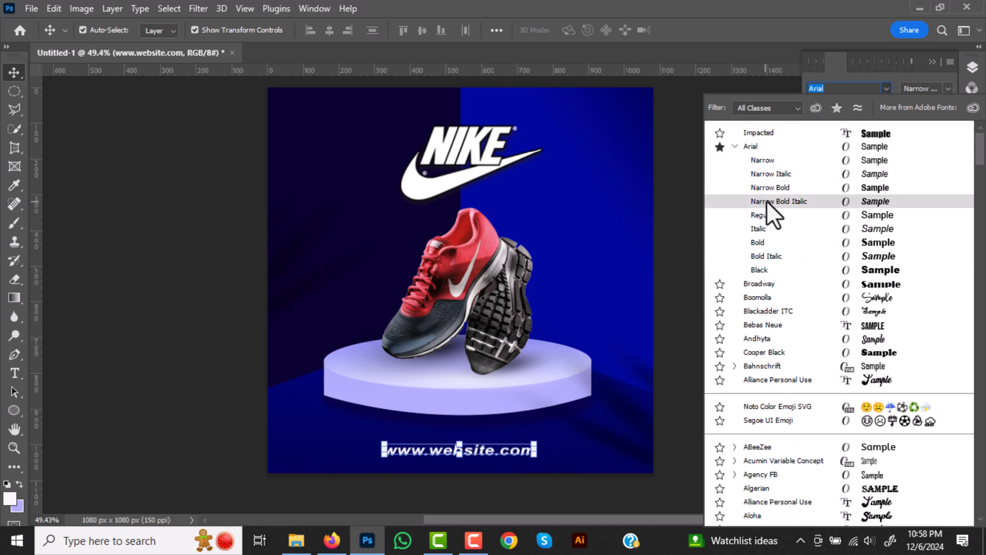
{"action": "left_click", "coordinate": [766, 200]}
{"action": "scroll", "coordinate": [591, 246], "scroll_direction": "down", "scroll_amount": 2}
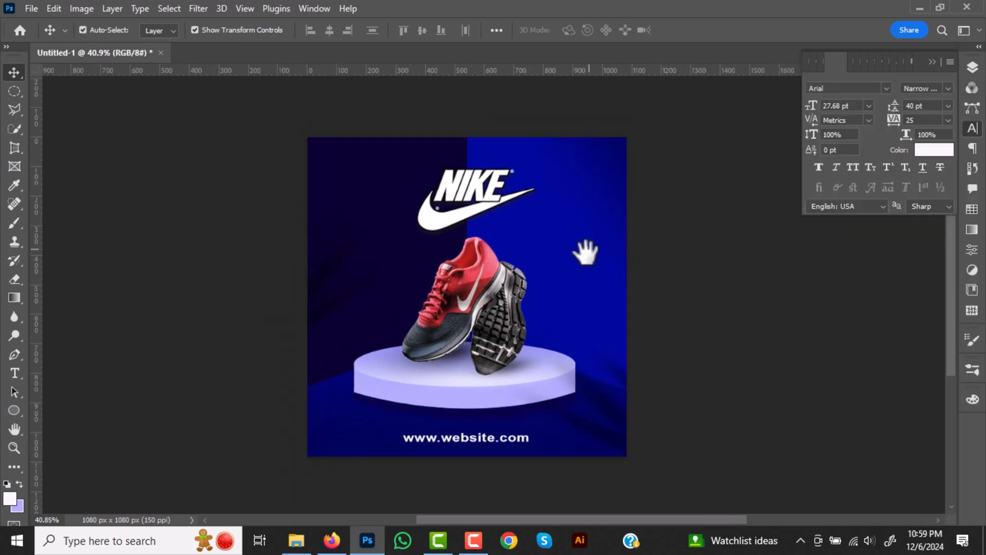
- Centre the website text horizontally on the Background layer
{"action": "left_click", "coordinate": [469, 450]}
{"action": "left_click", "coordinate": [974, 70]}
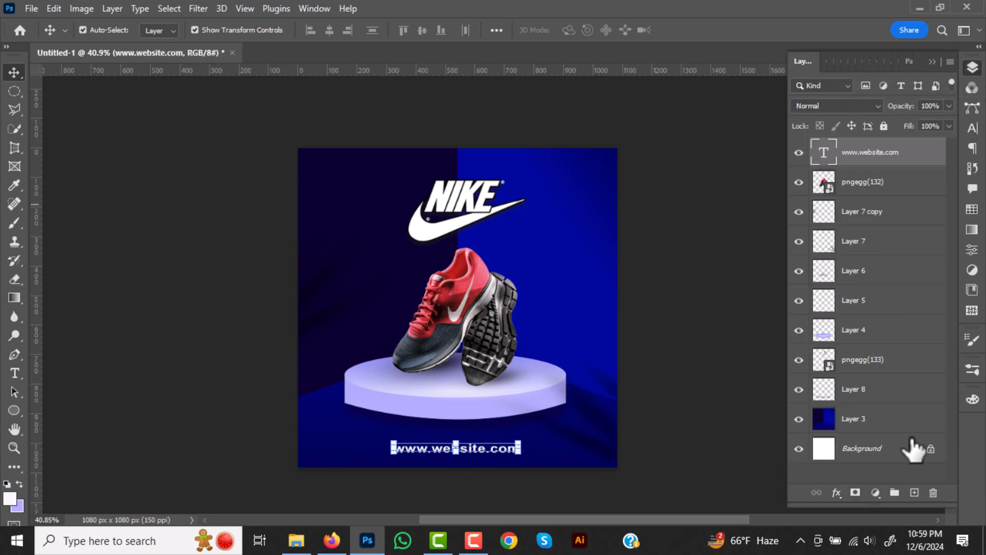
{"action": "left_click", "coordinate": [873, 449], "text": "ctrl"}
{"action": "left_click", "coordinate": [329, 30]}
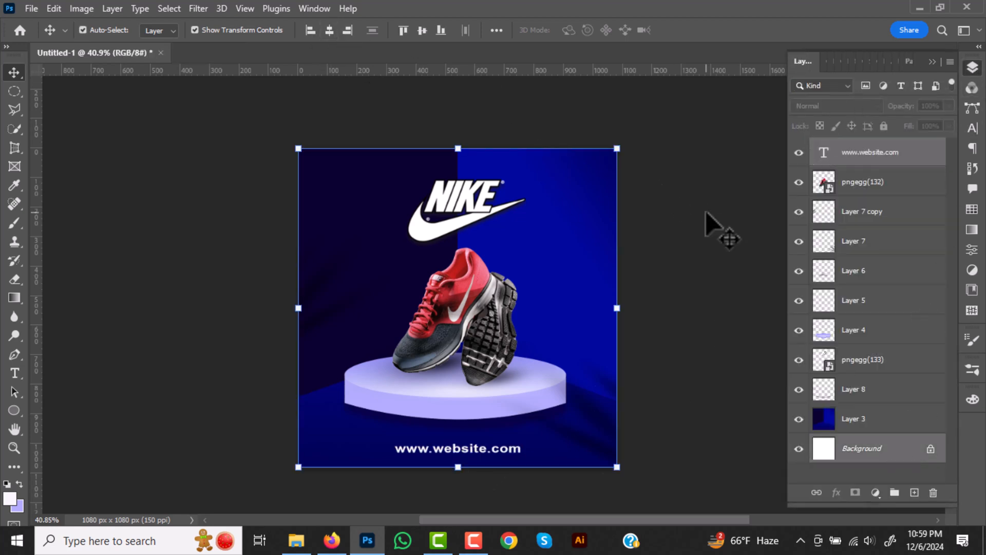
{"action": "left_click", "coordinate": [705, 211]}
- View the finished poster in full-screen mode
{"action": "scroll", "coordinate": [578, 349], "scroll_direction": "up", "scroll_amount": 1}
{"action": "scroll", "coordinate": [576, 347], "scroll_direction": "up", "scroll_amount": 2}
{"action": "left_click_drag", "start_coordinate": [574, 343], "coordinate": [607, 341]}
{"action": "left_click", "coordinate": [975, 71]}
{"action": "key", "text": "f"}
{"action": "key", "text": "f"}
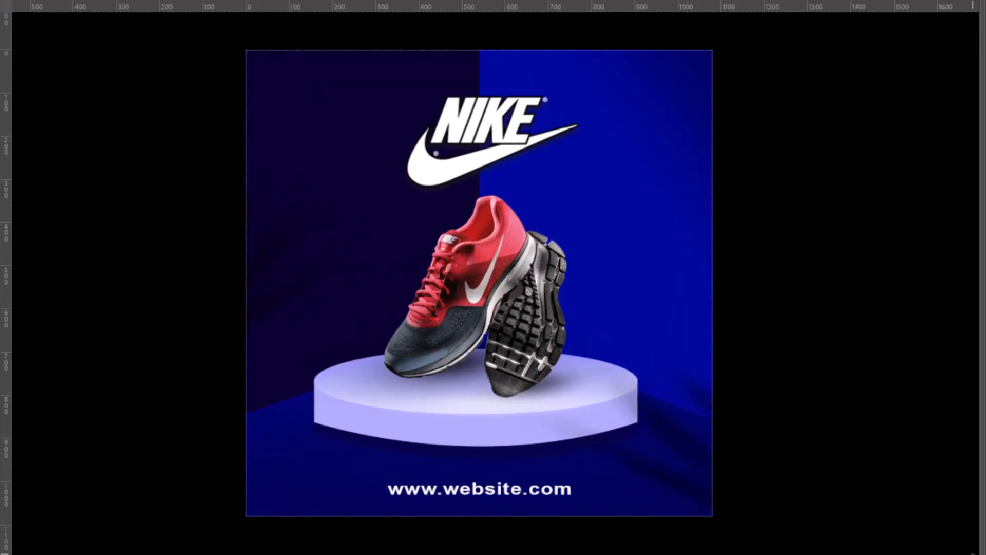